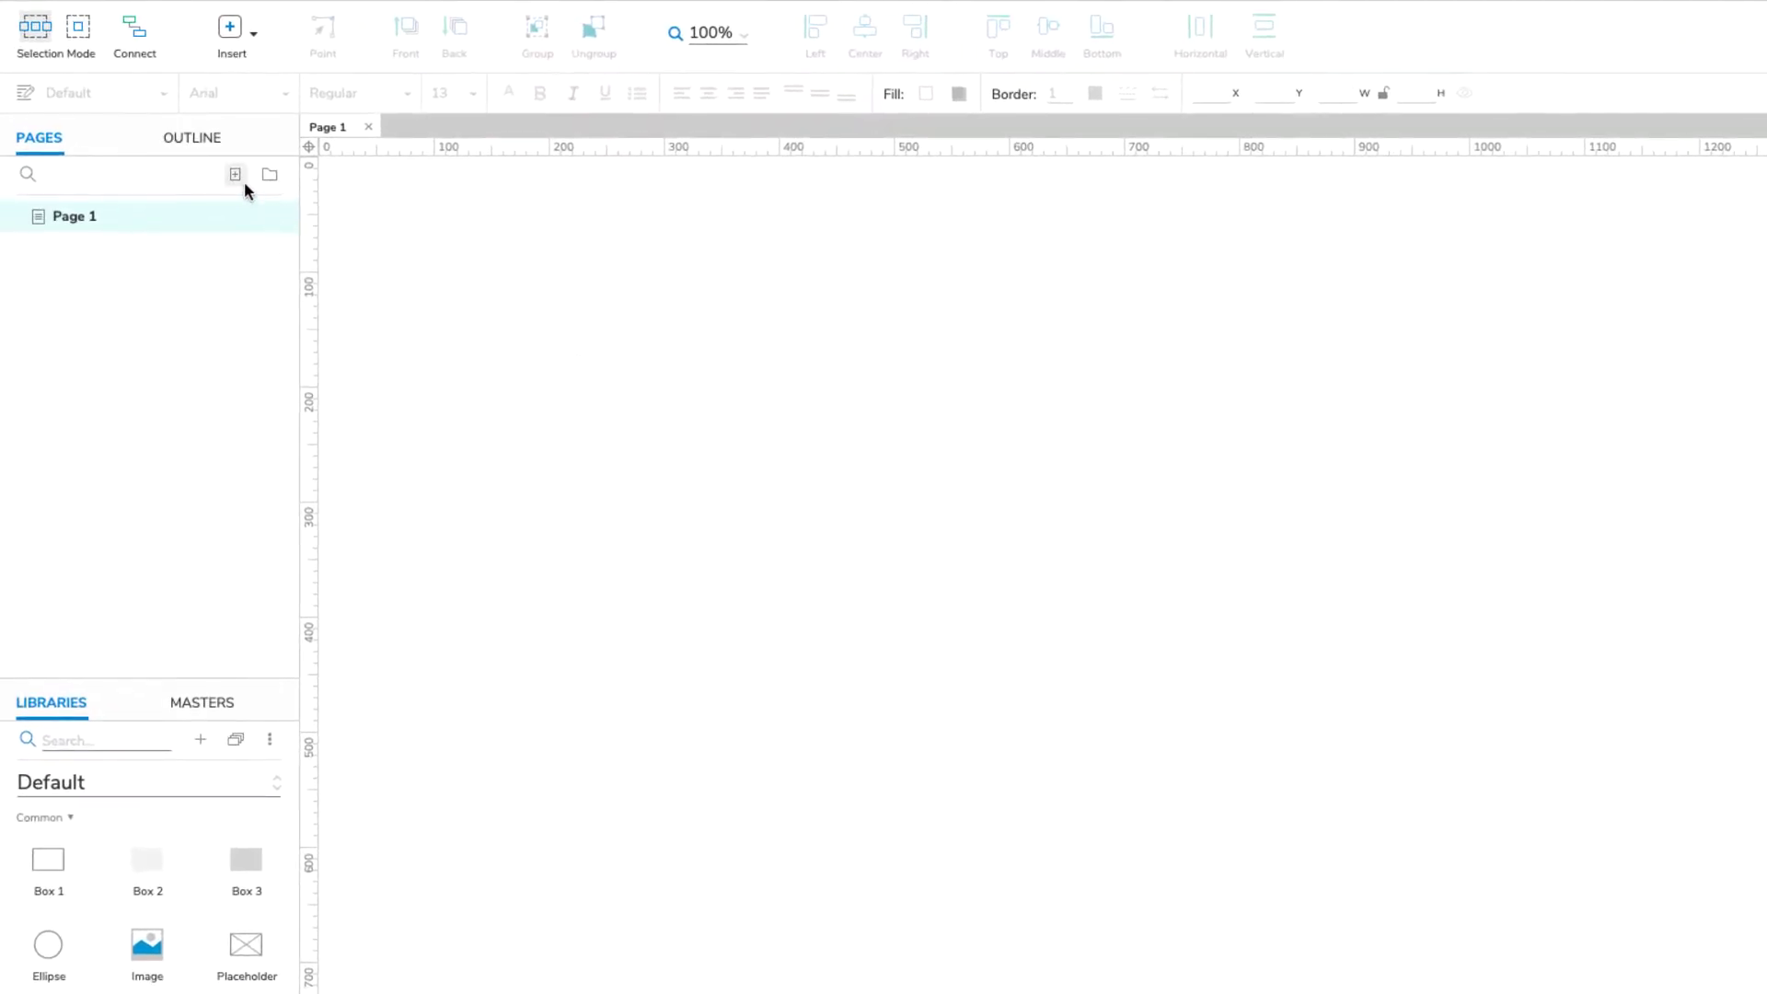
Add three more pages to the prototype's page list
left_click(236, 174)
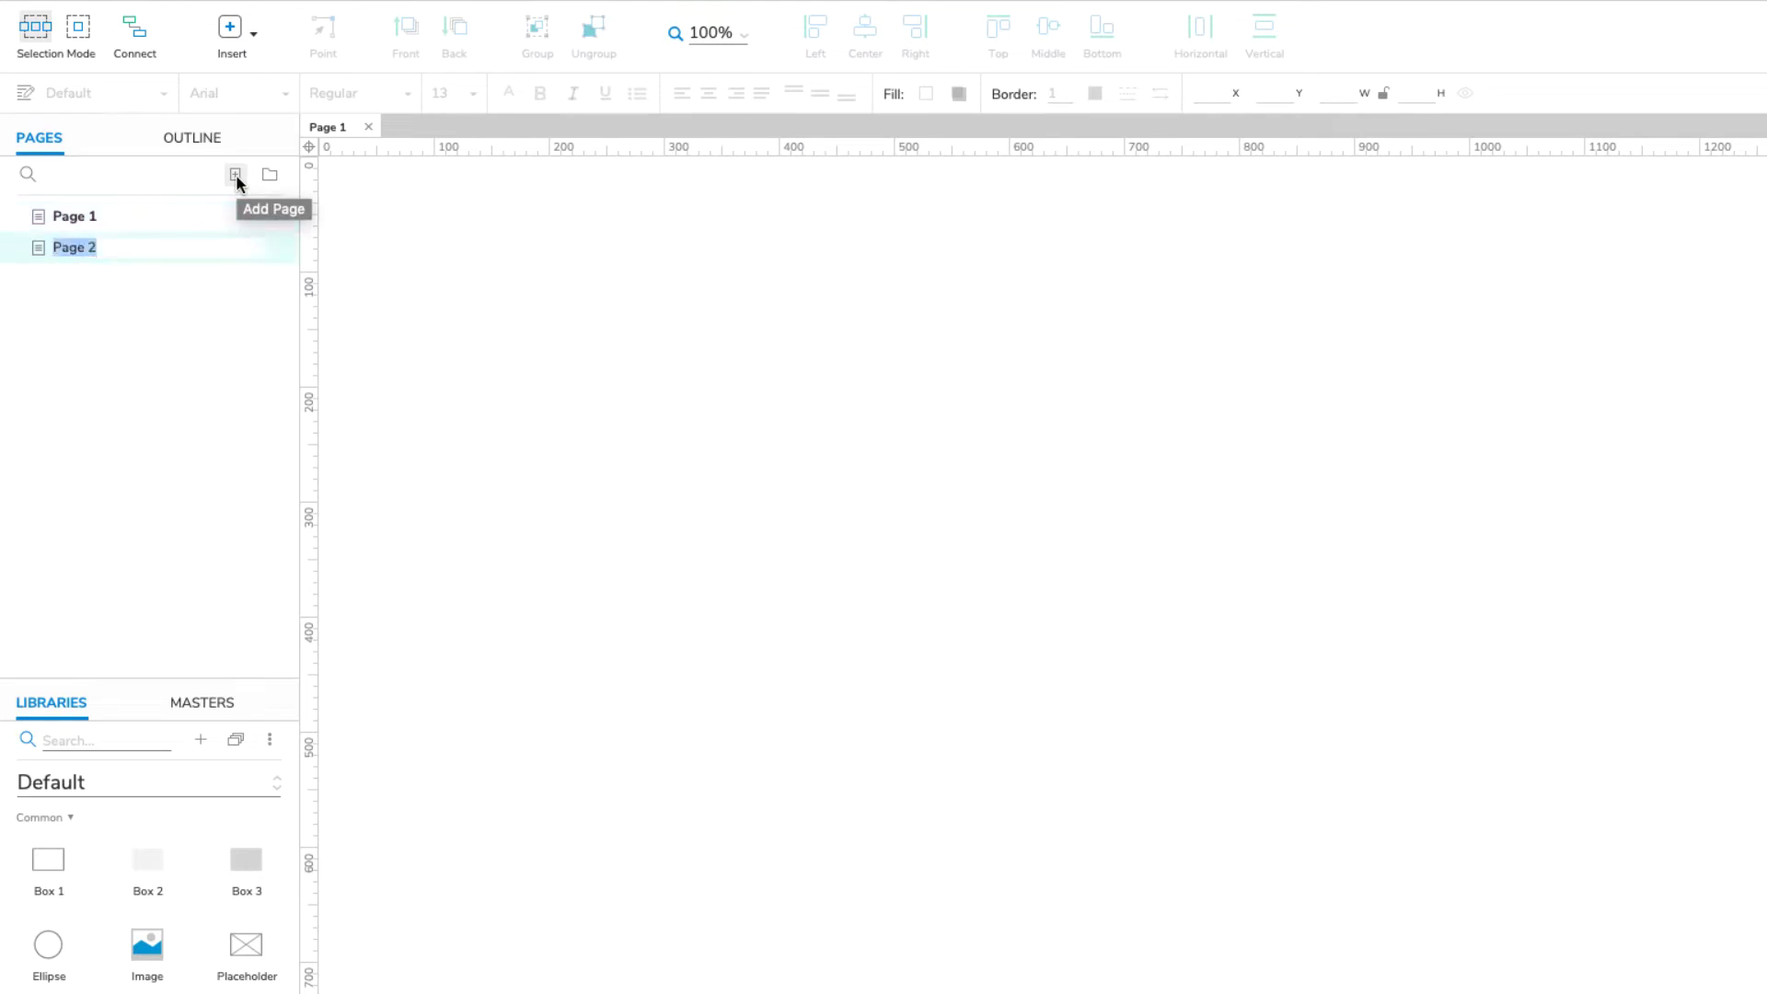
left_click(236, 174)
left_click(235, 174)
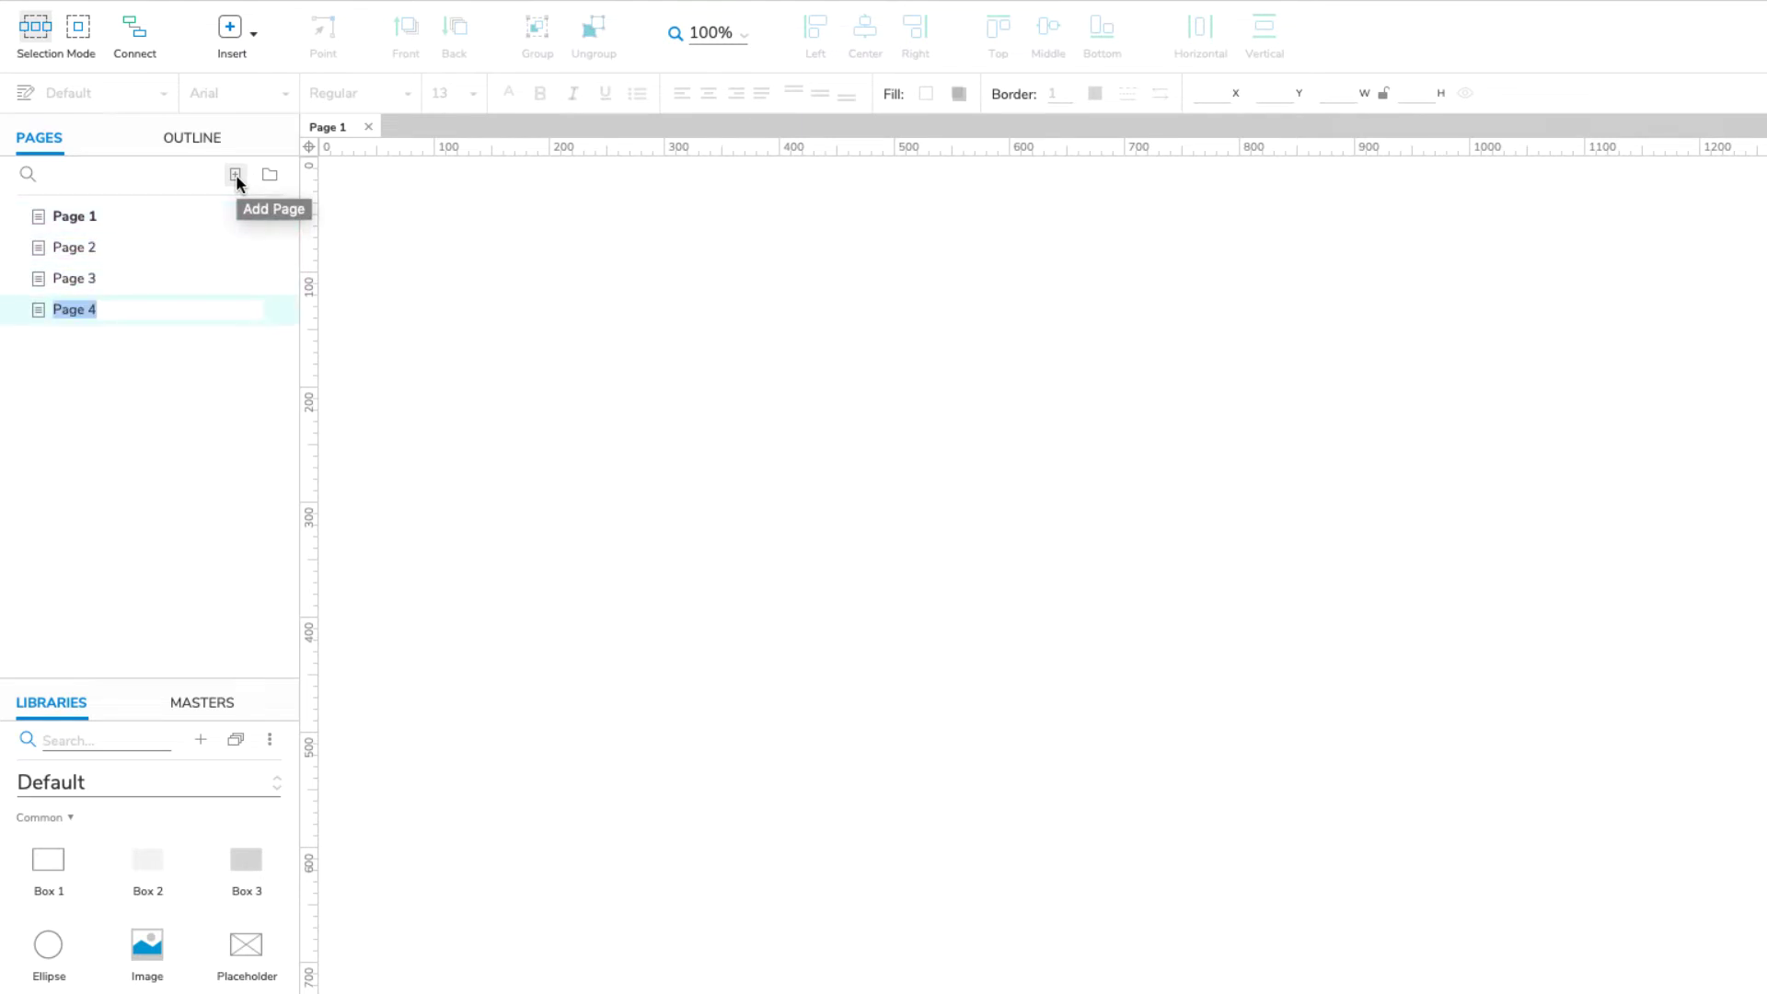
Rename the four pages Home, About, Contact and Help
left_click(189, 216)
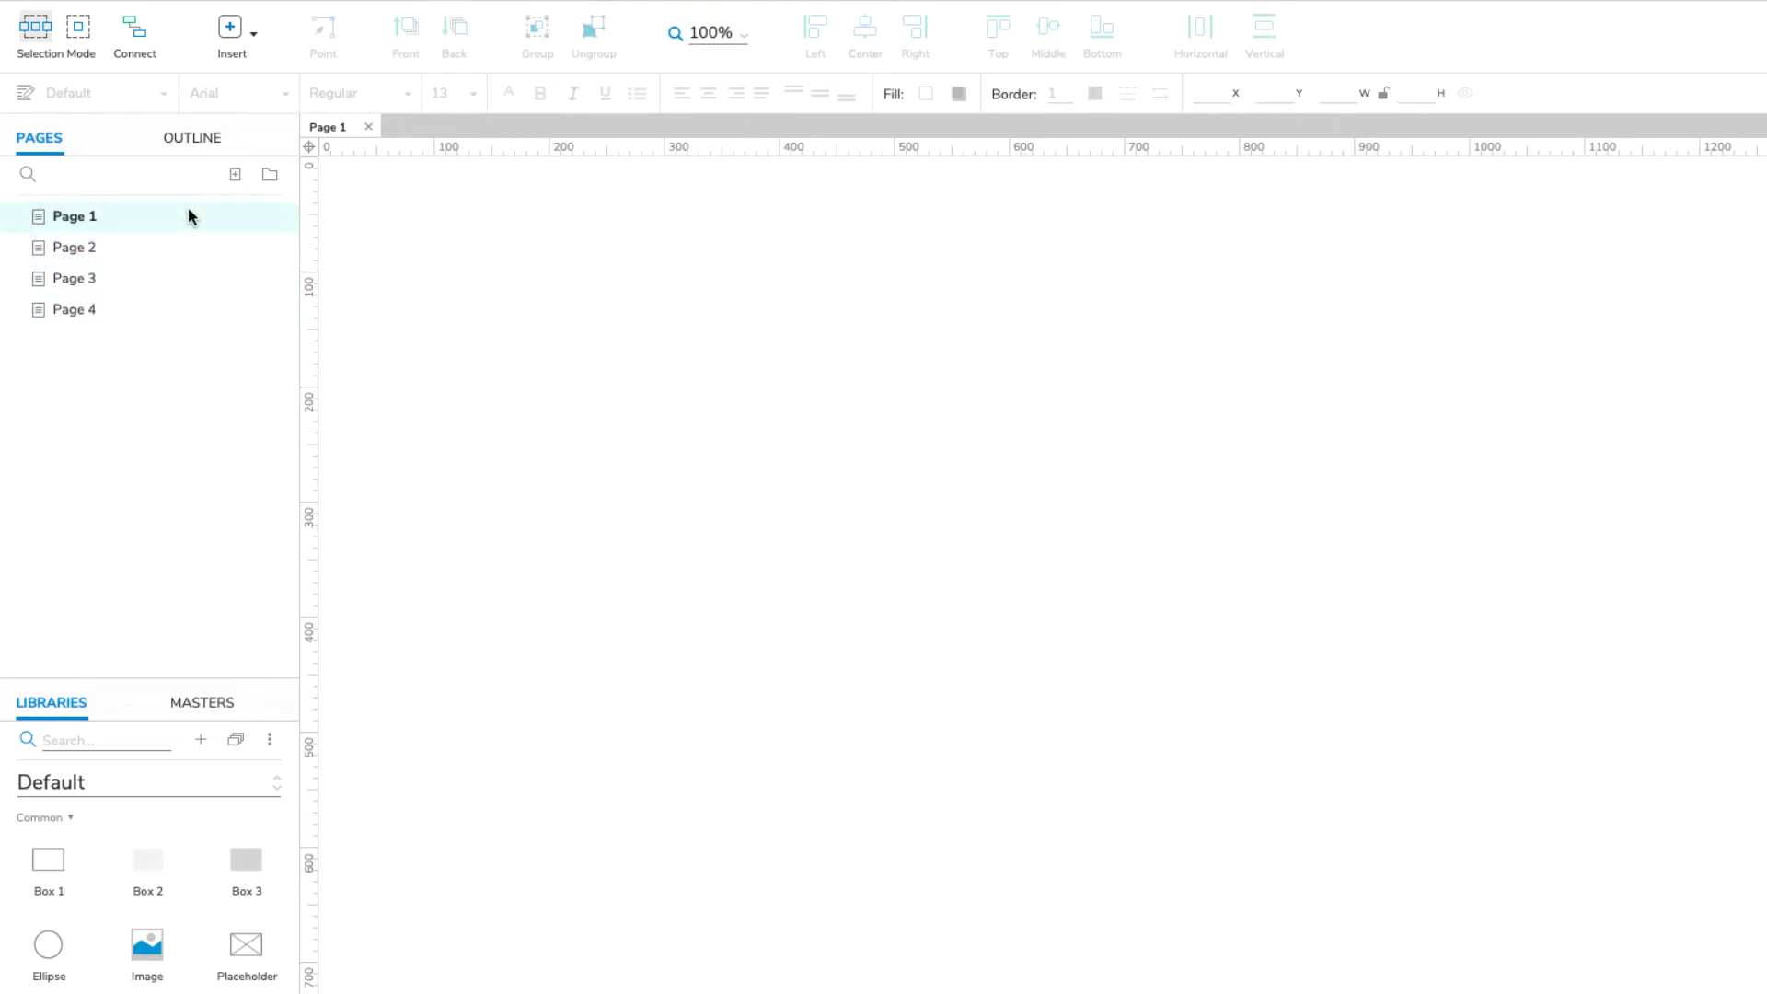
left_click(188, 210)
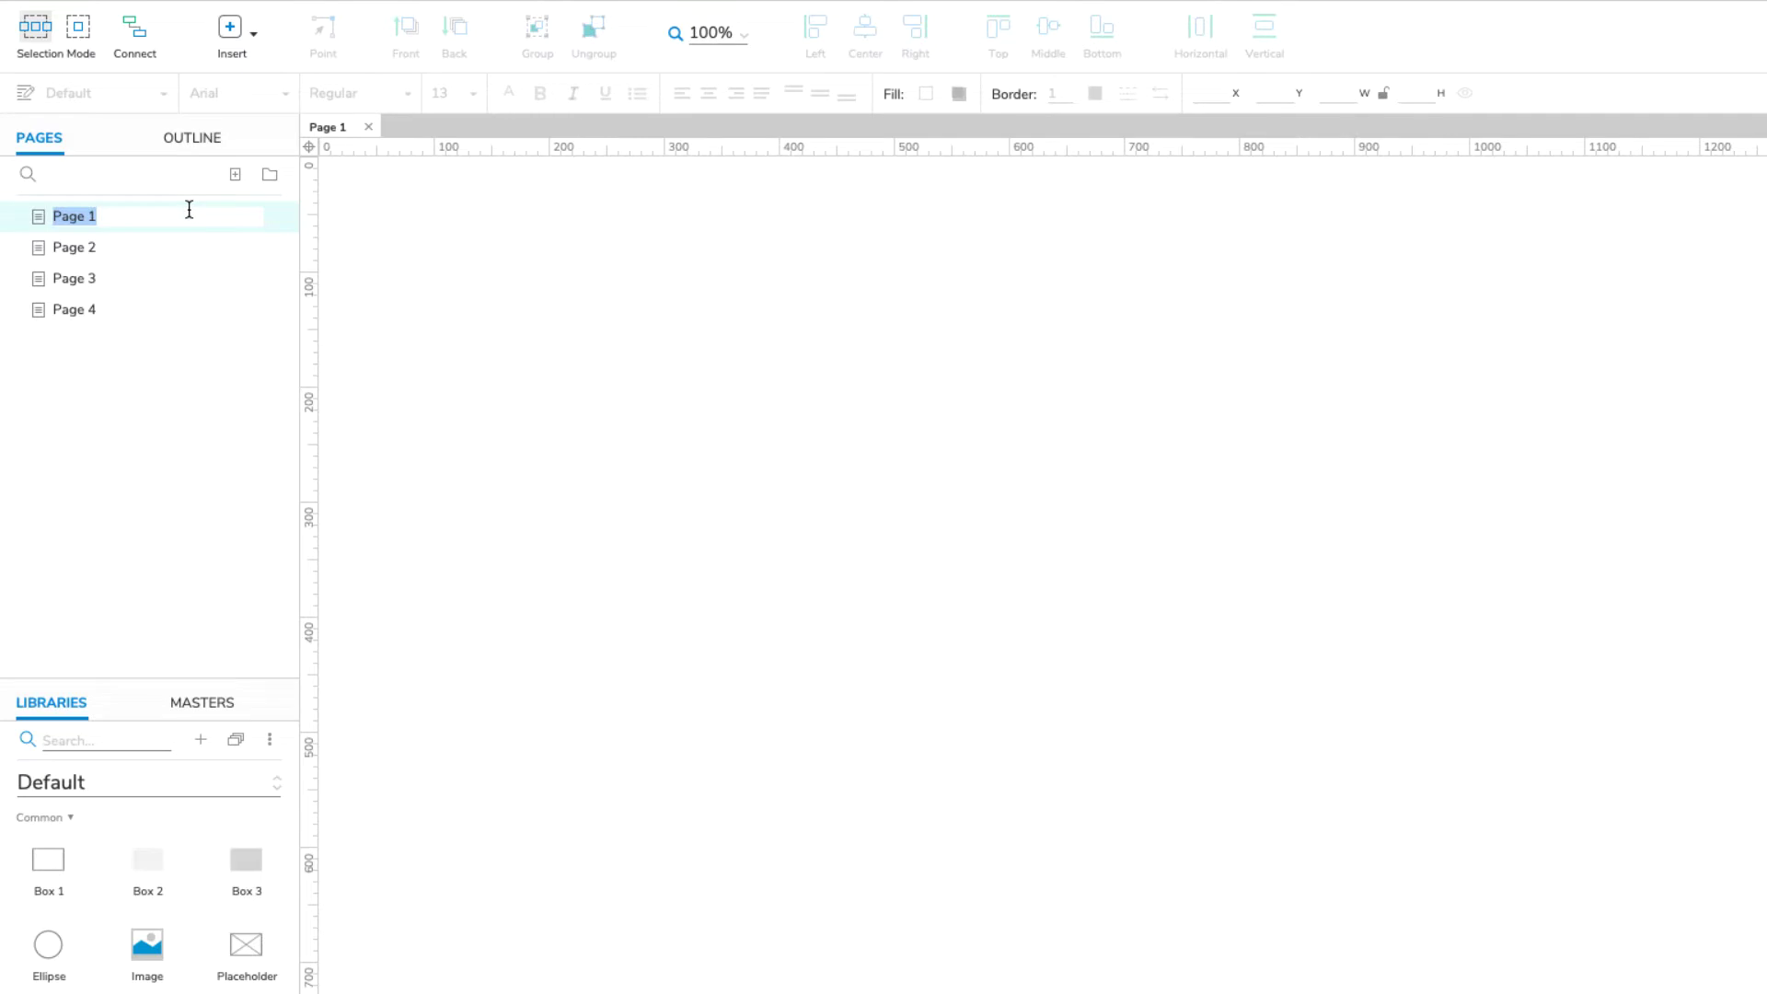
type("Home")
left_click(74, 247)
type("About")
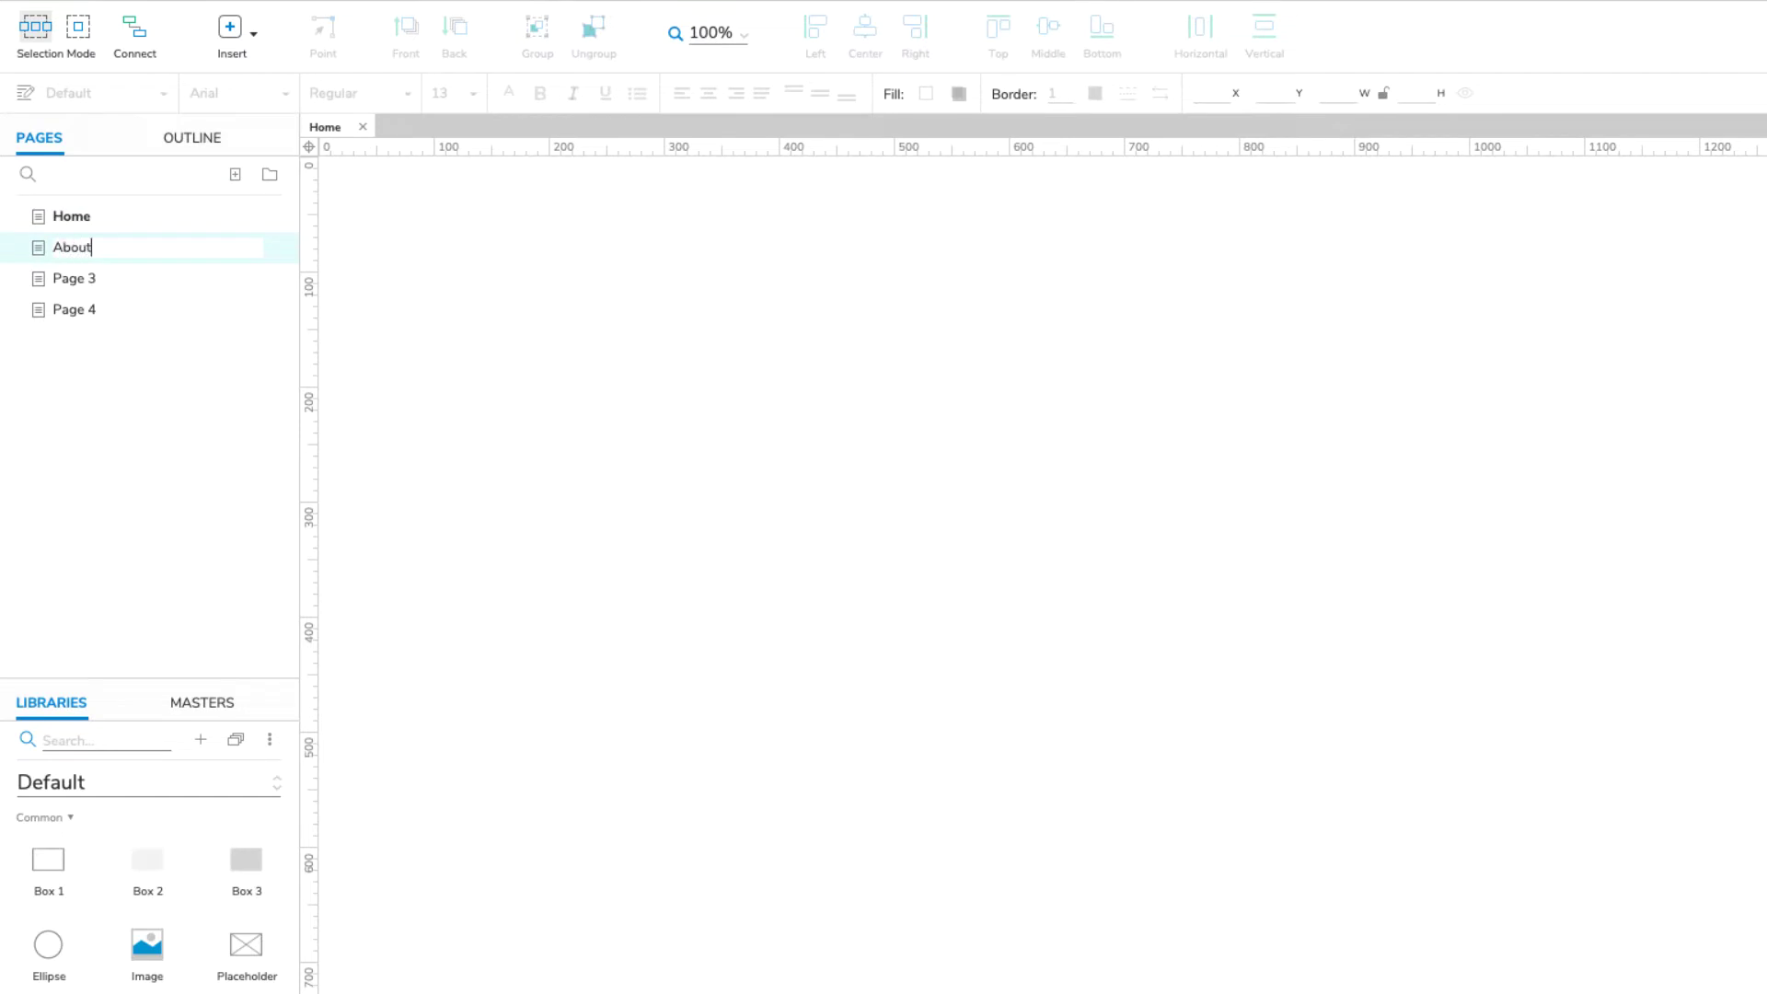
key("Return")
type("Contact")
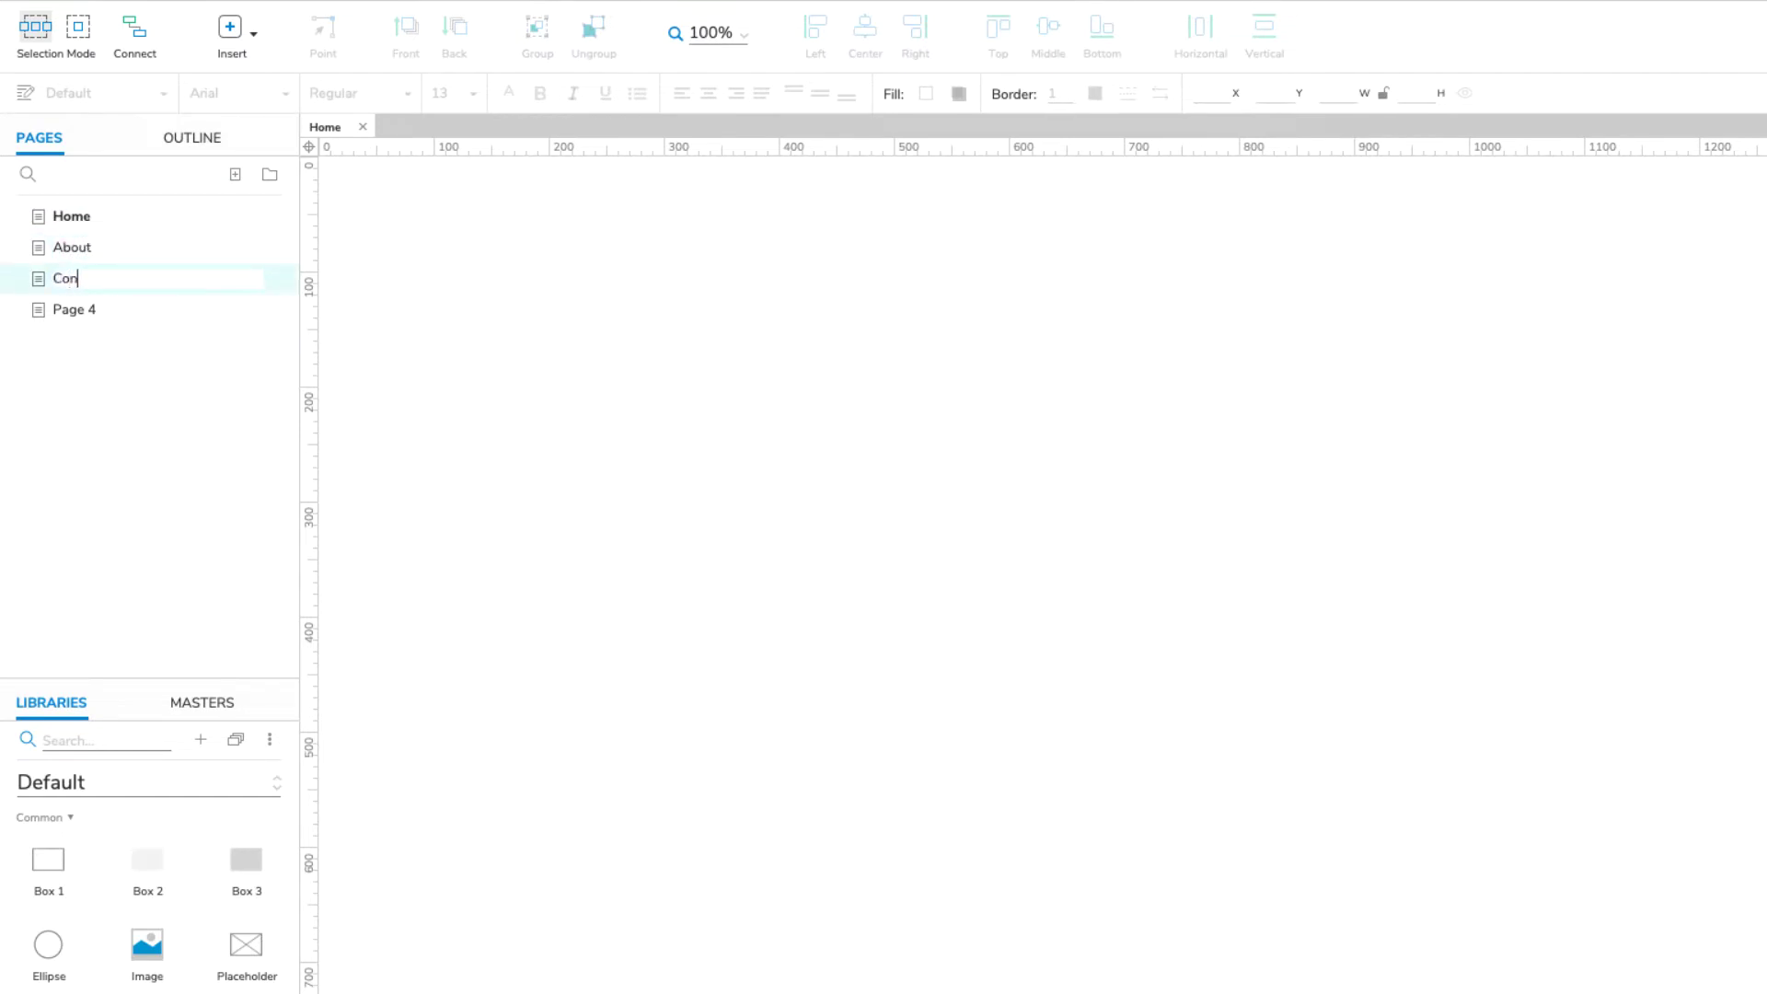
key("Return")
type("Help")
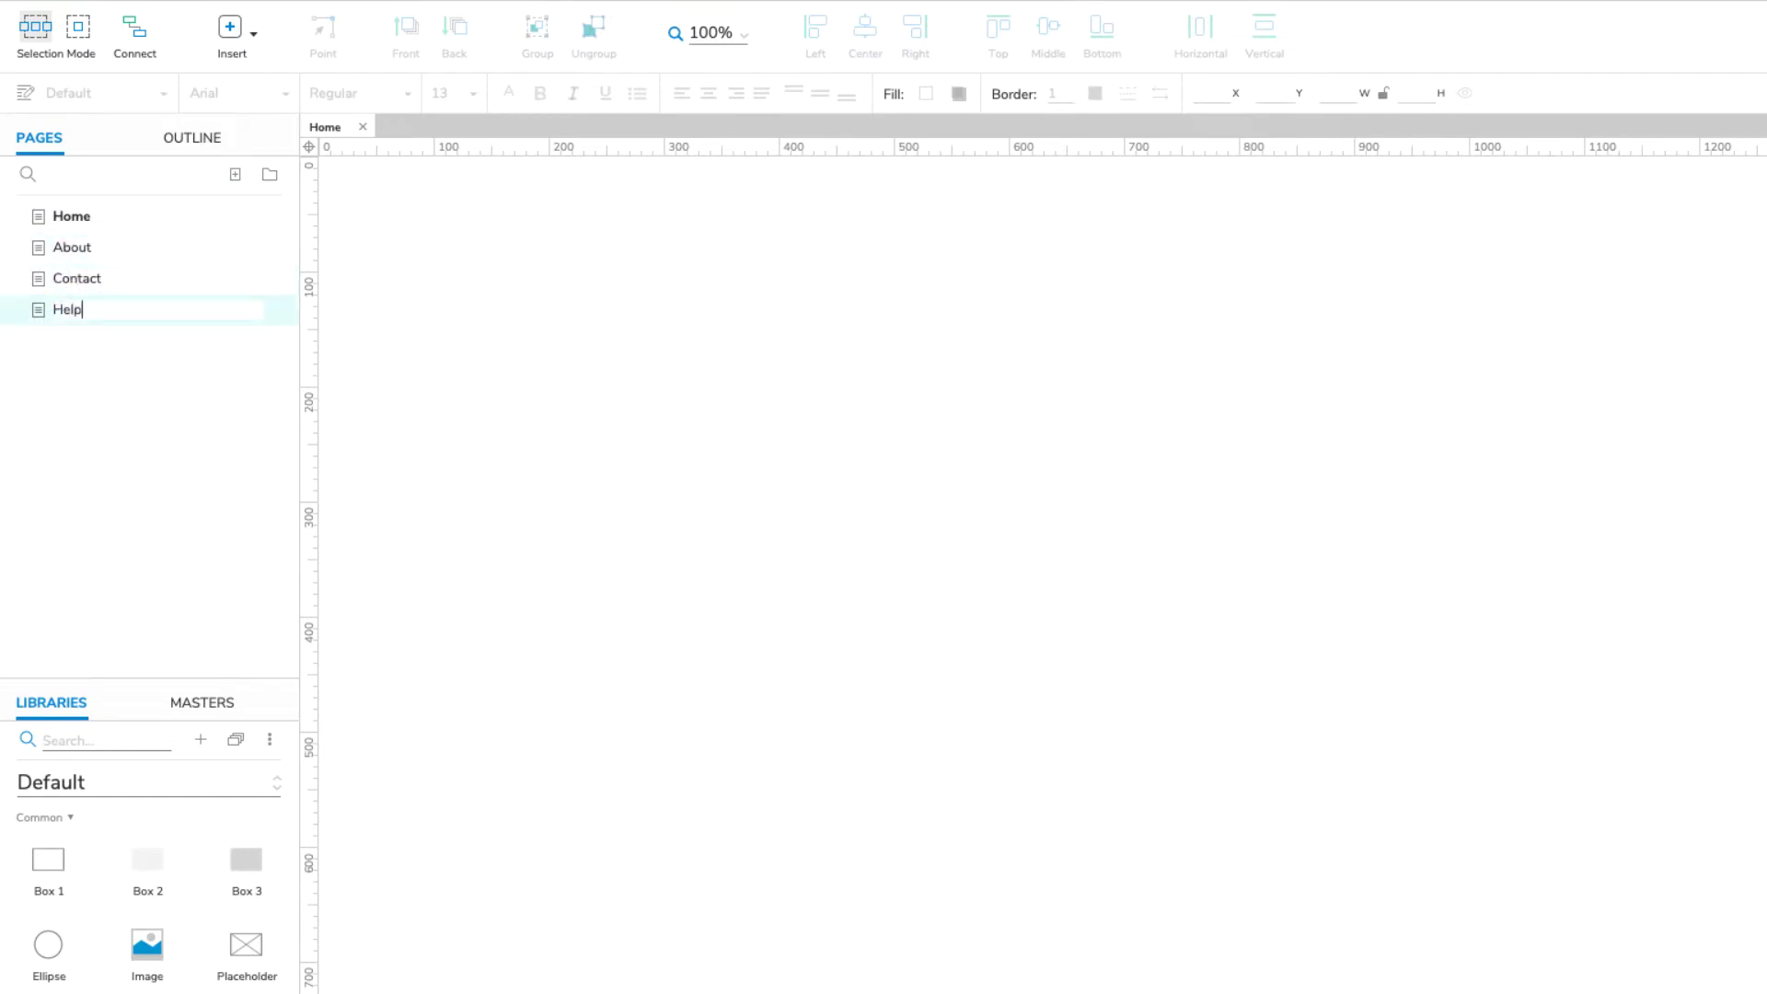
key("Return")
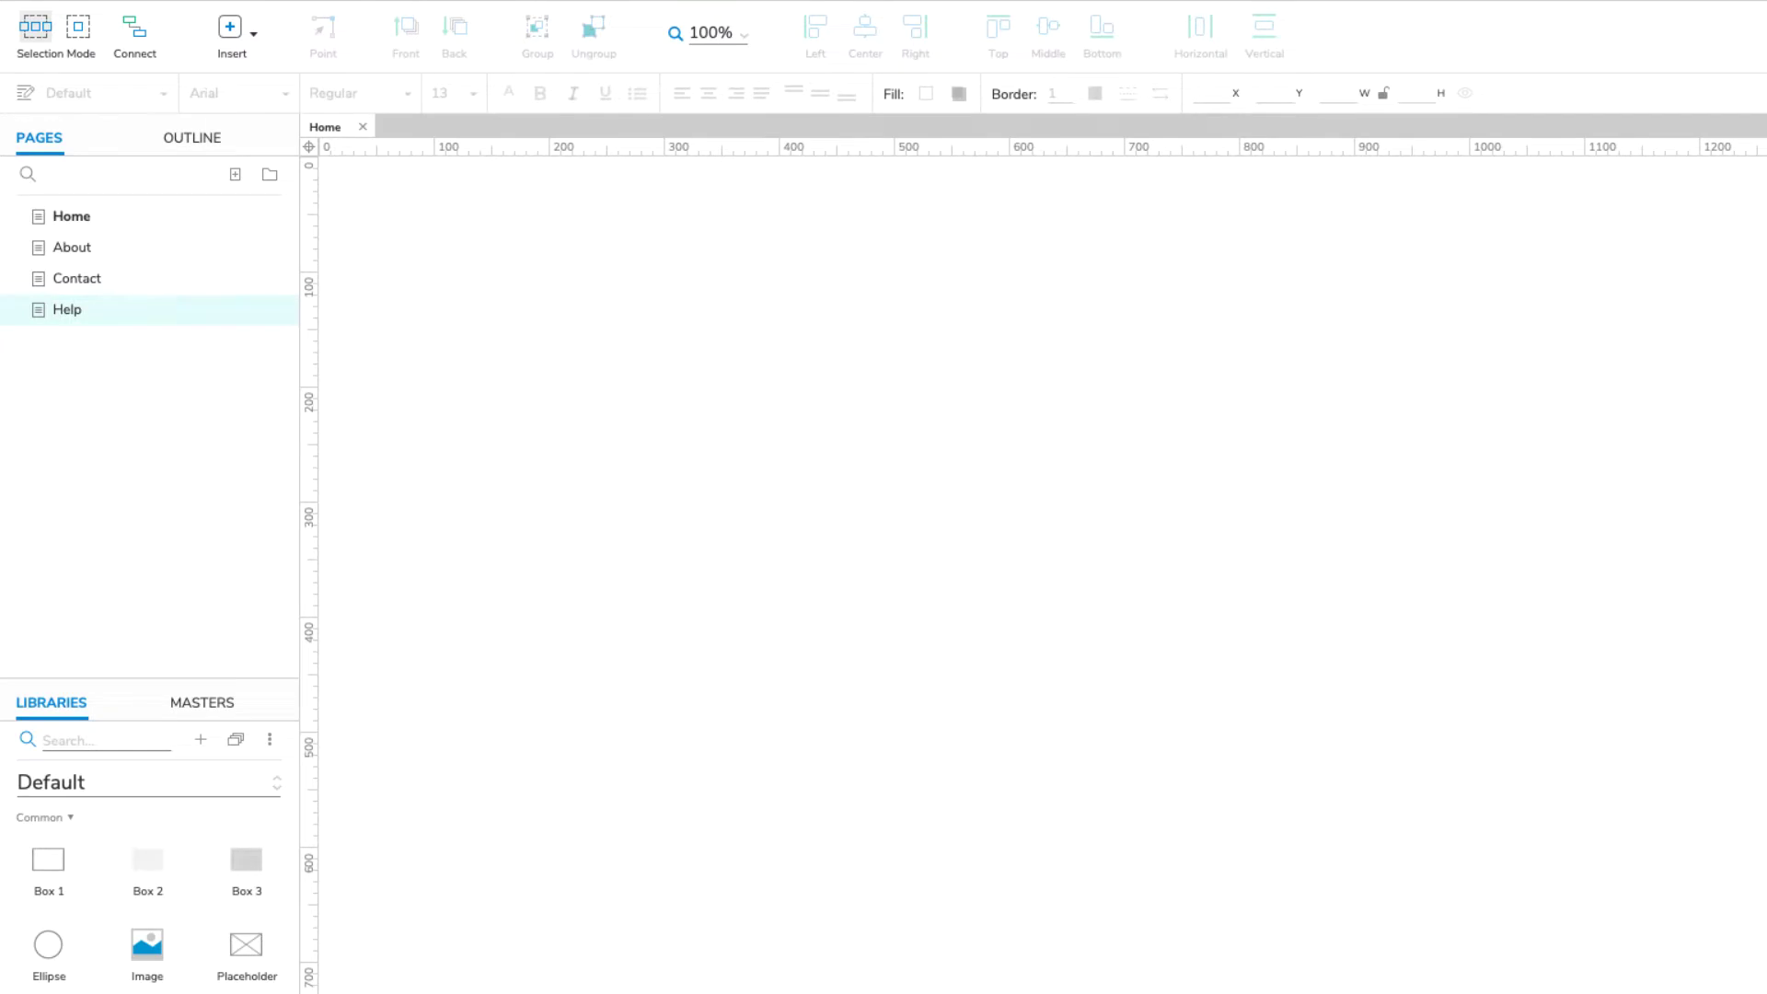
Place four Primary Button widgets on Home and align them in one evenly spaced row at y 120
left_click_drag(147, 993, 457, 428)
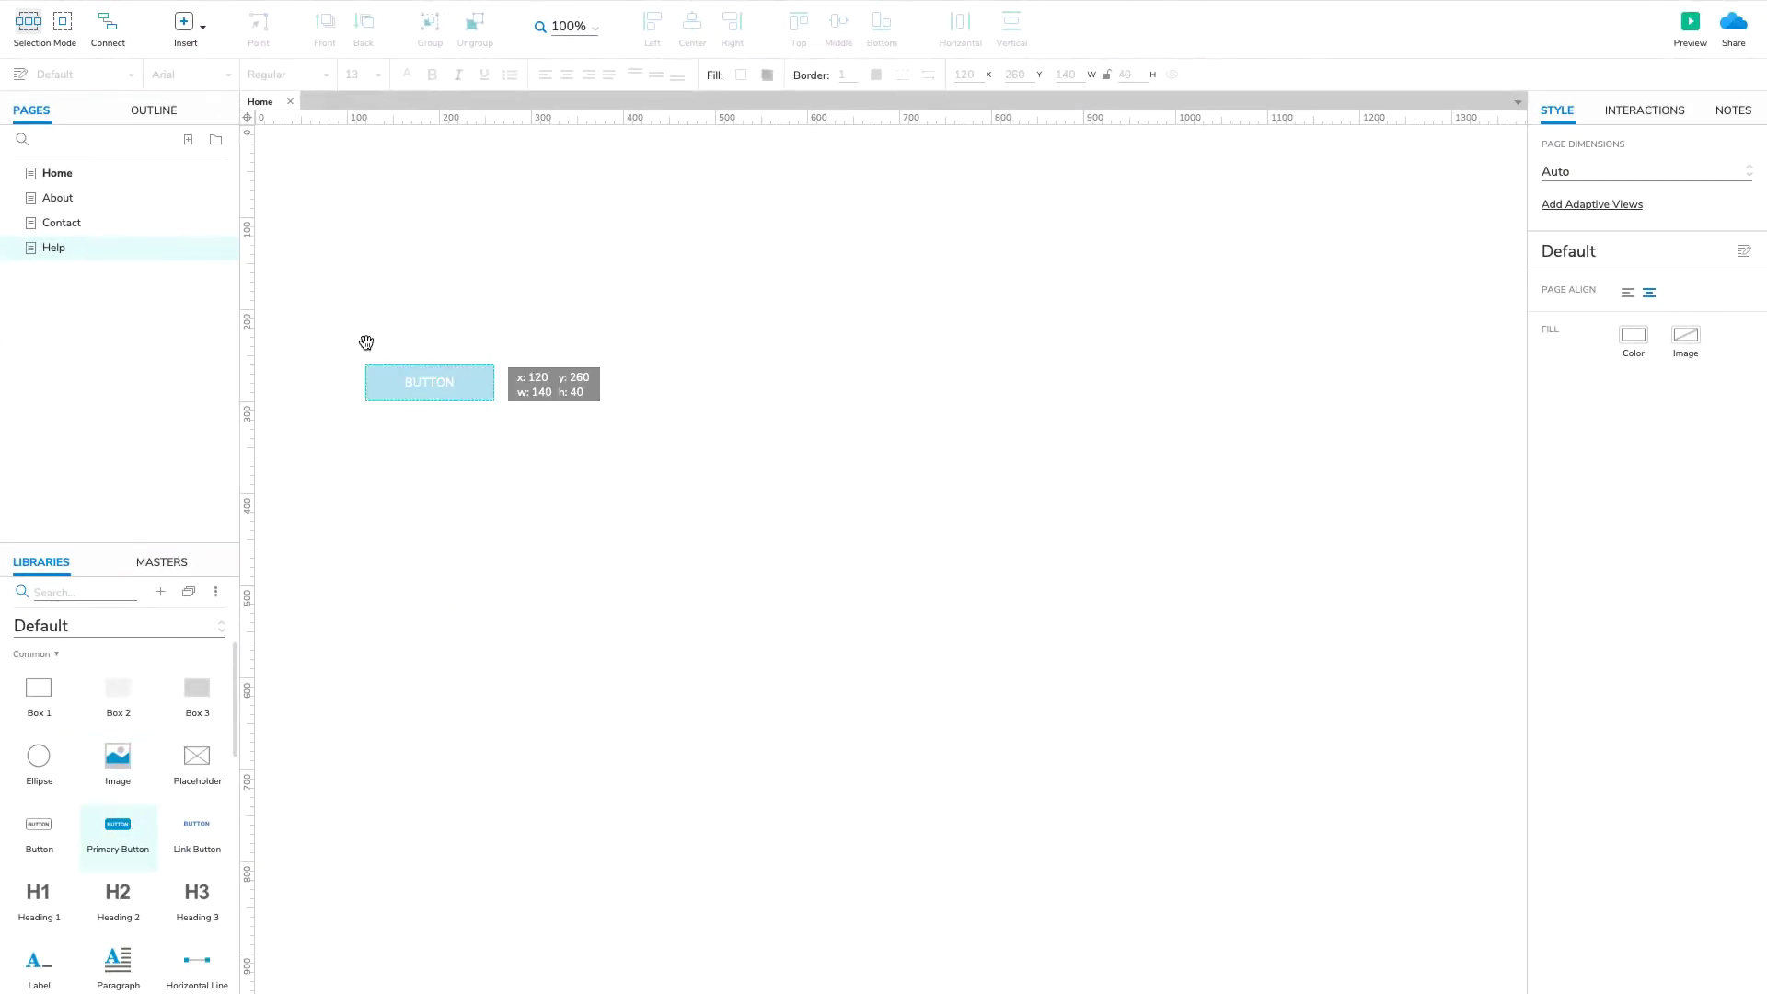
left_click_drag(366, 342, 350, 234)
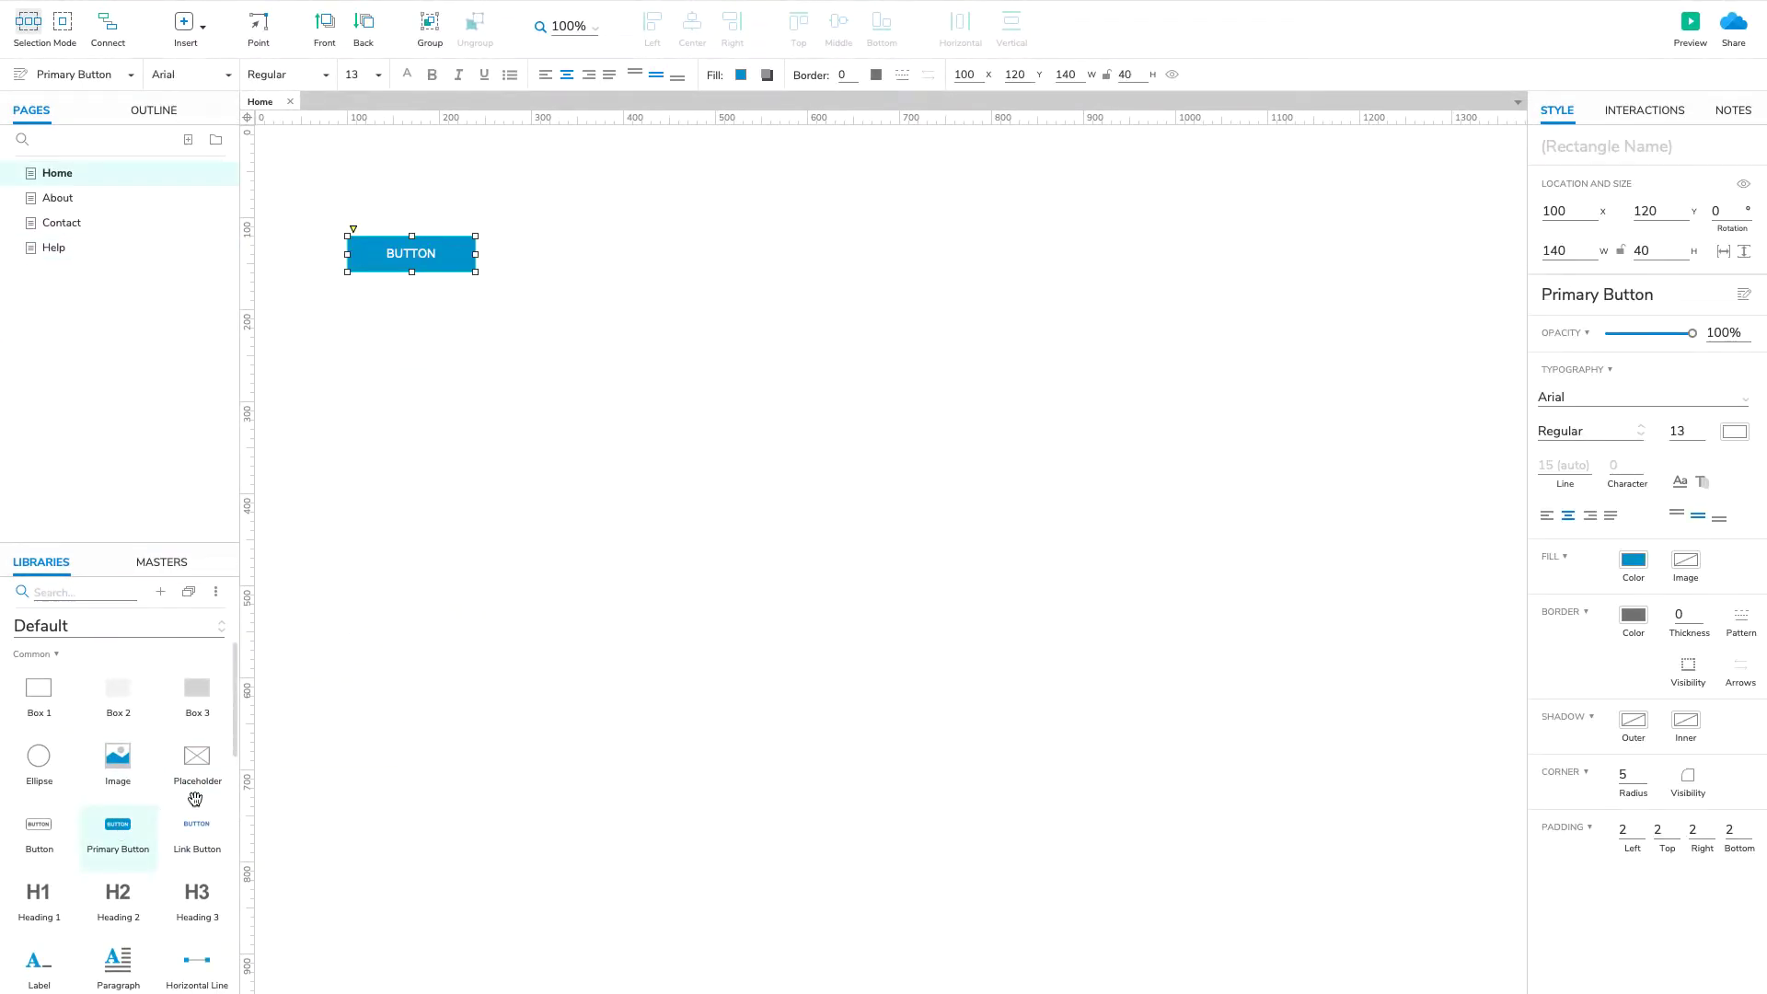
left_click_drag(118, 824, 701, 230)
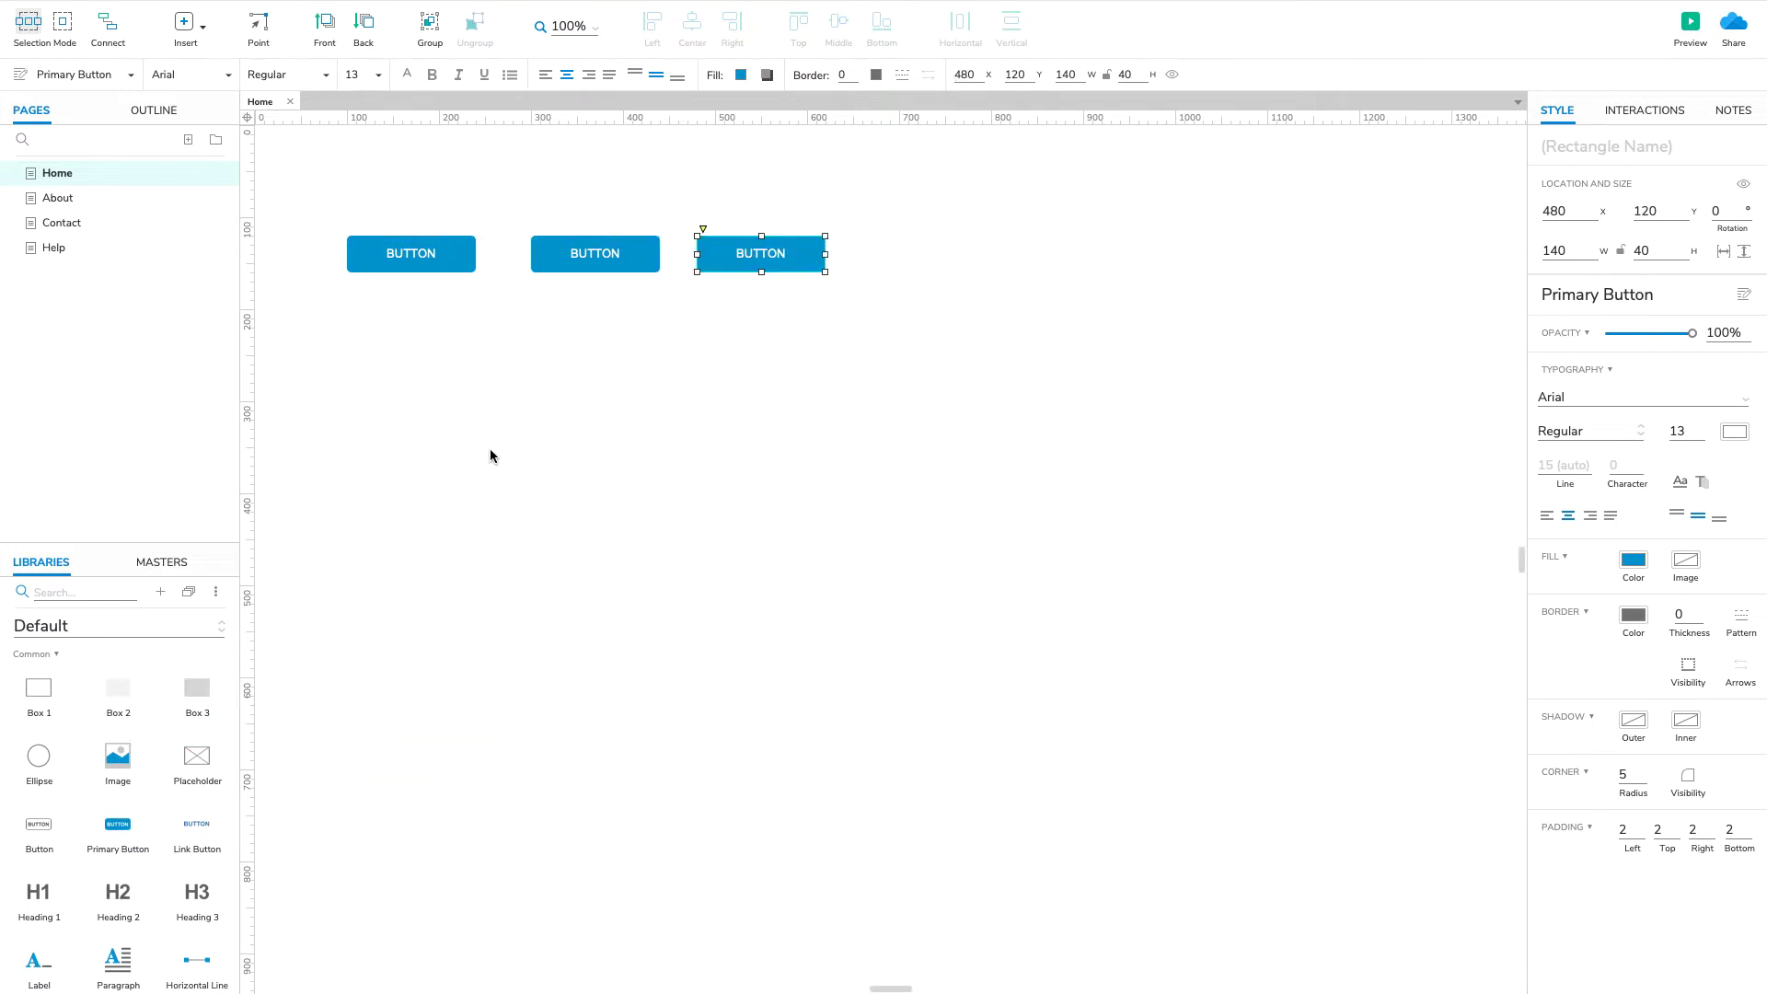
left_click_drag(122, 828, 877, 267)
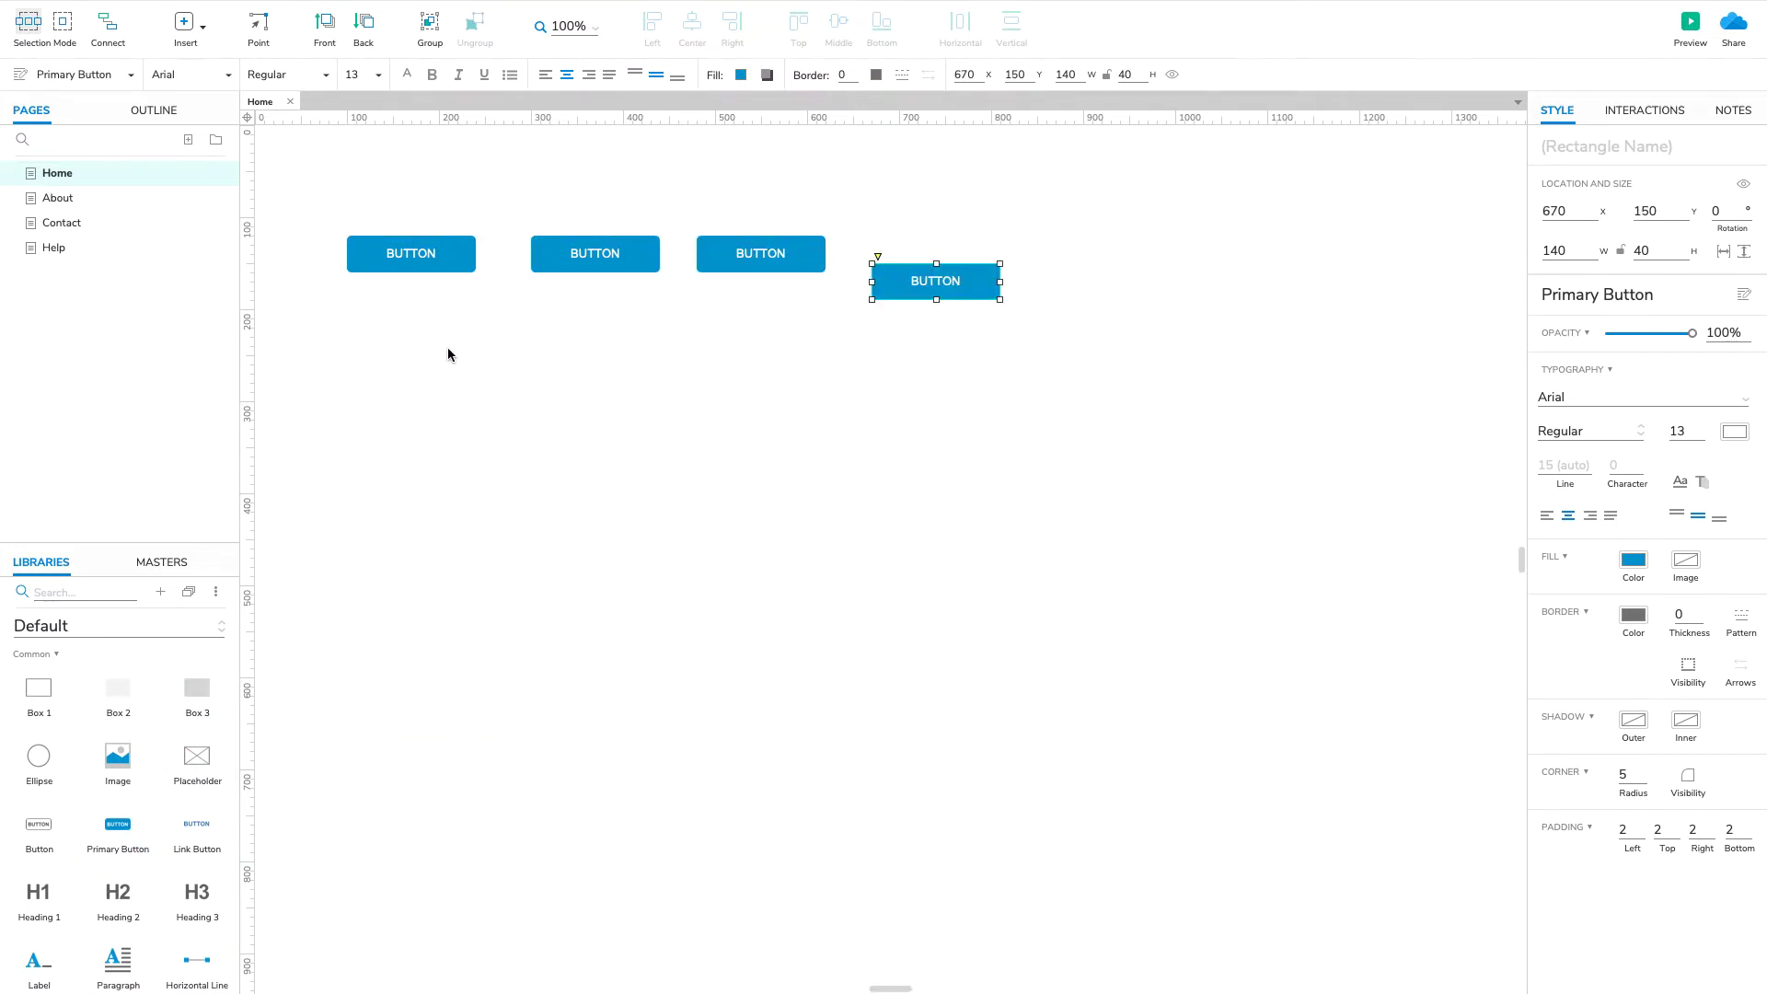
left_click_drag(422, 329, 1019, 241)
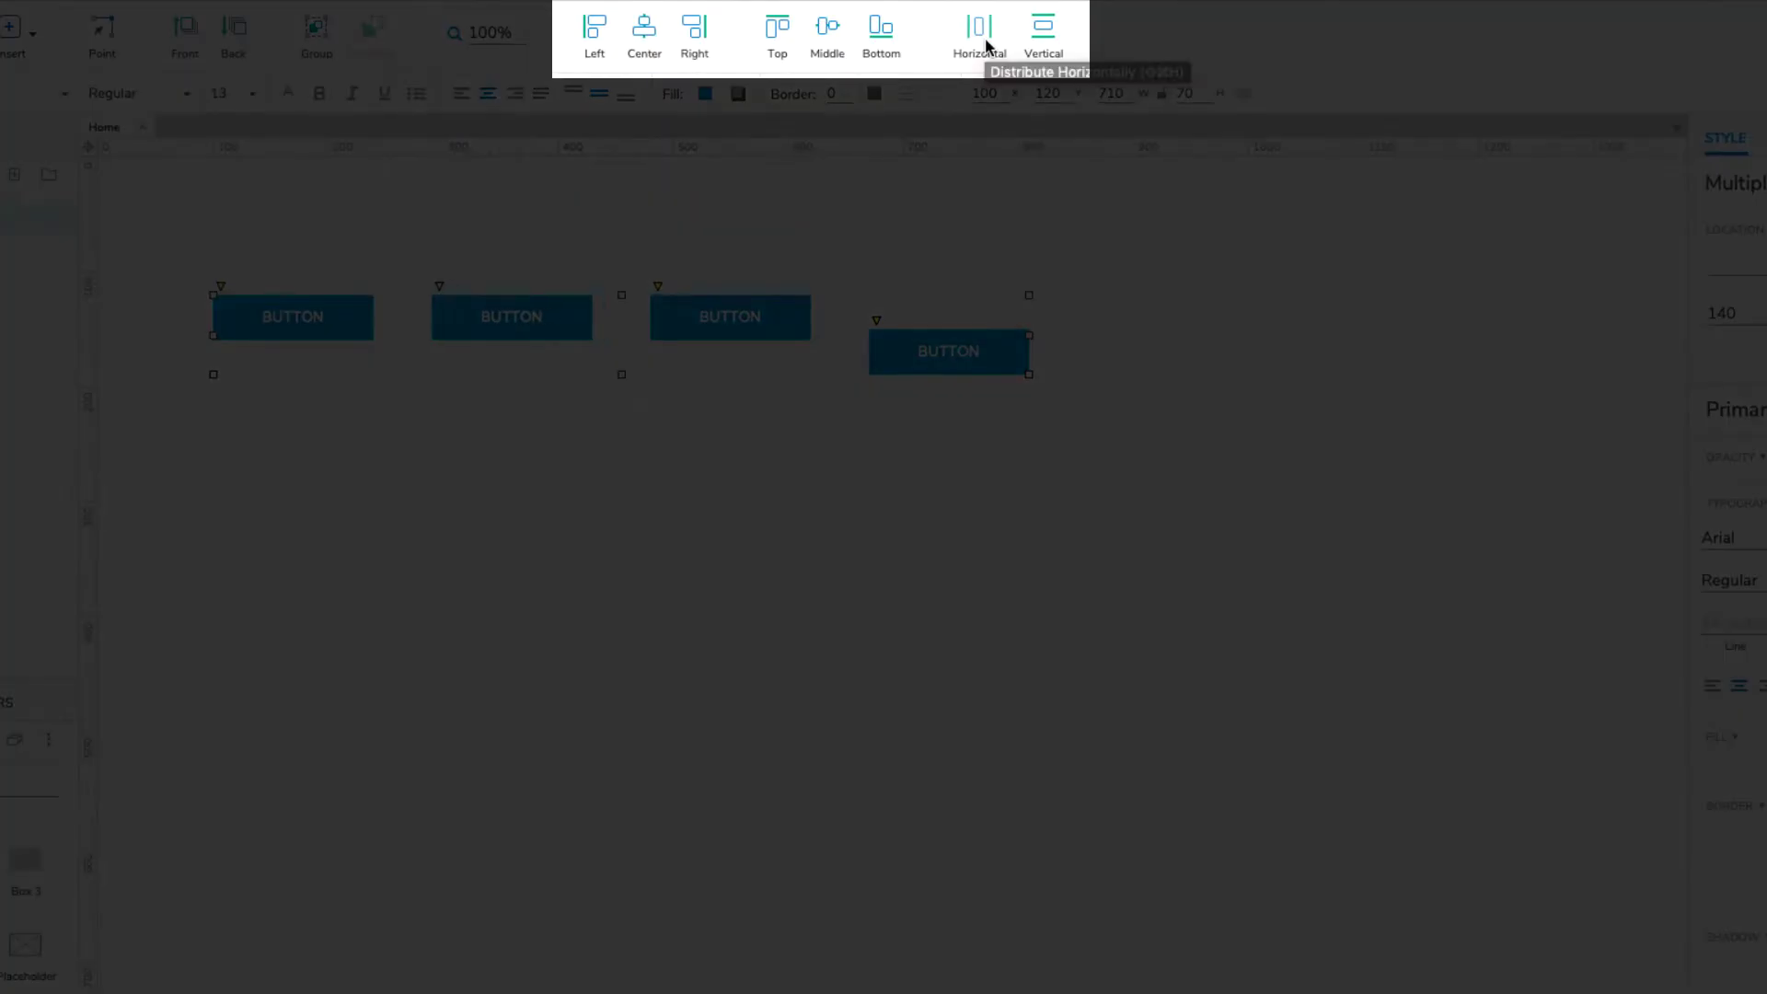
left_click(828, 35)
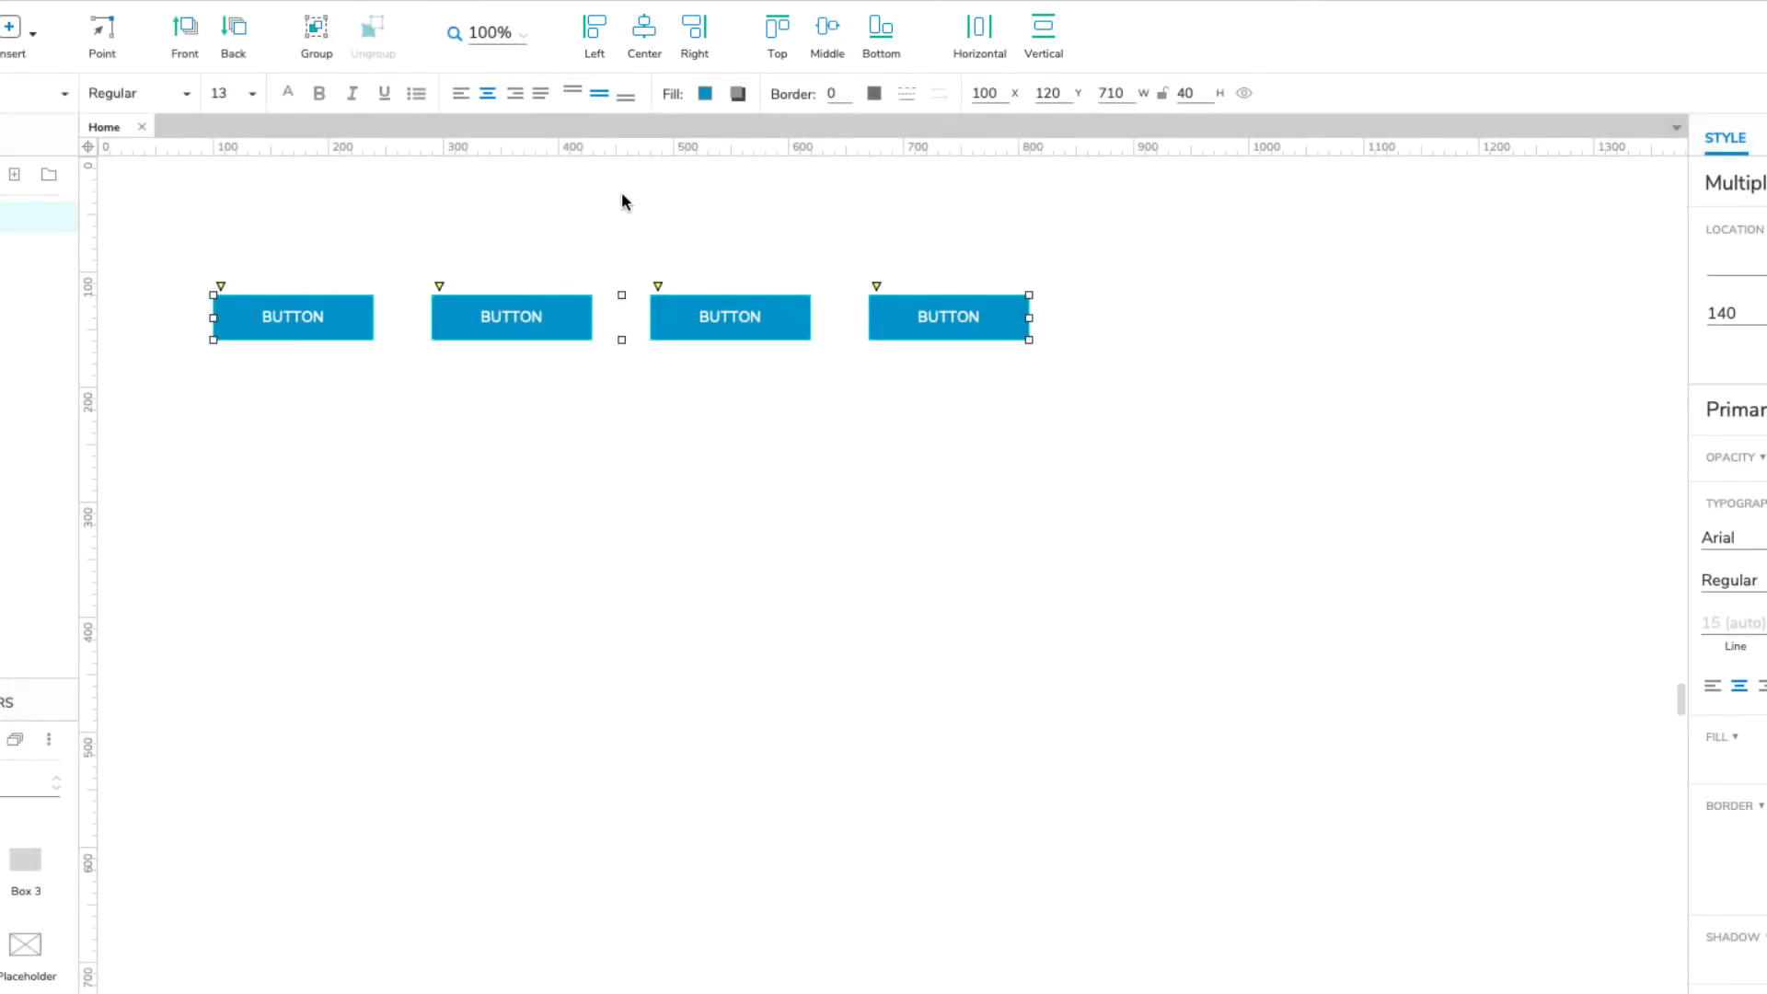
Label the first two buttons Home and About
left_click(335, 316)
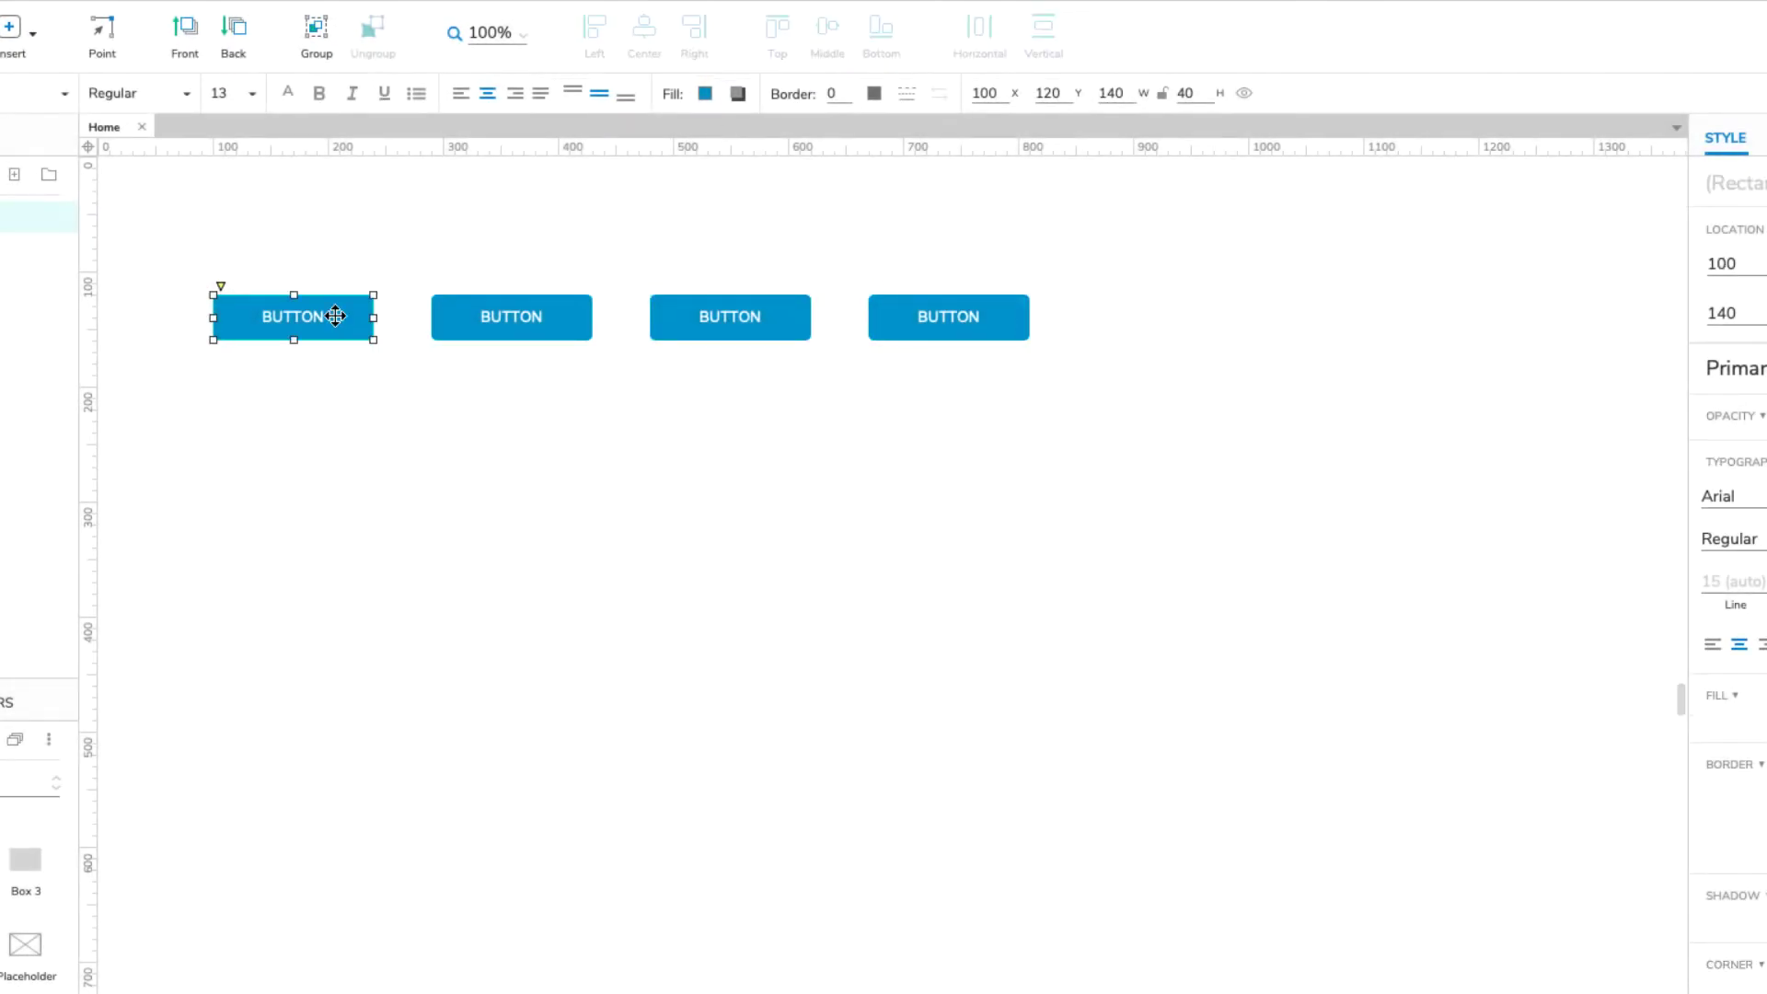
double_click(335, 315)
type("Home")
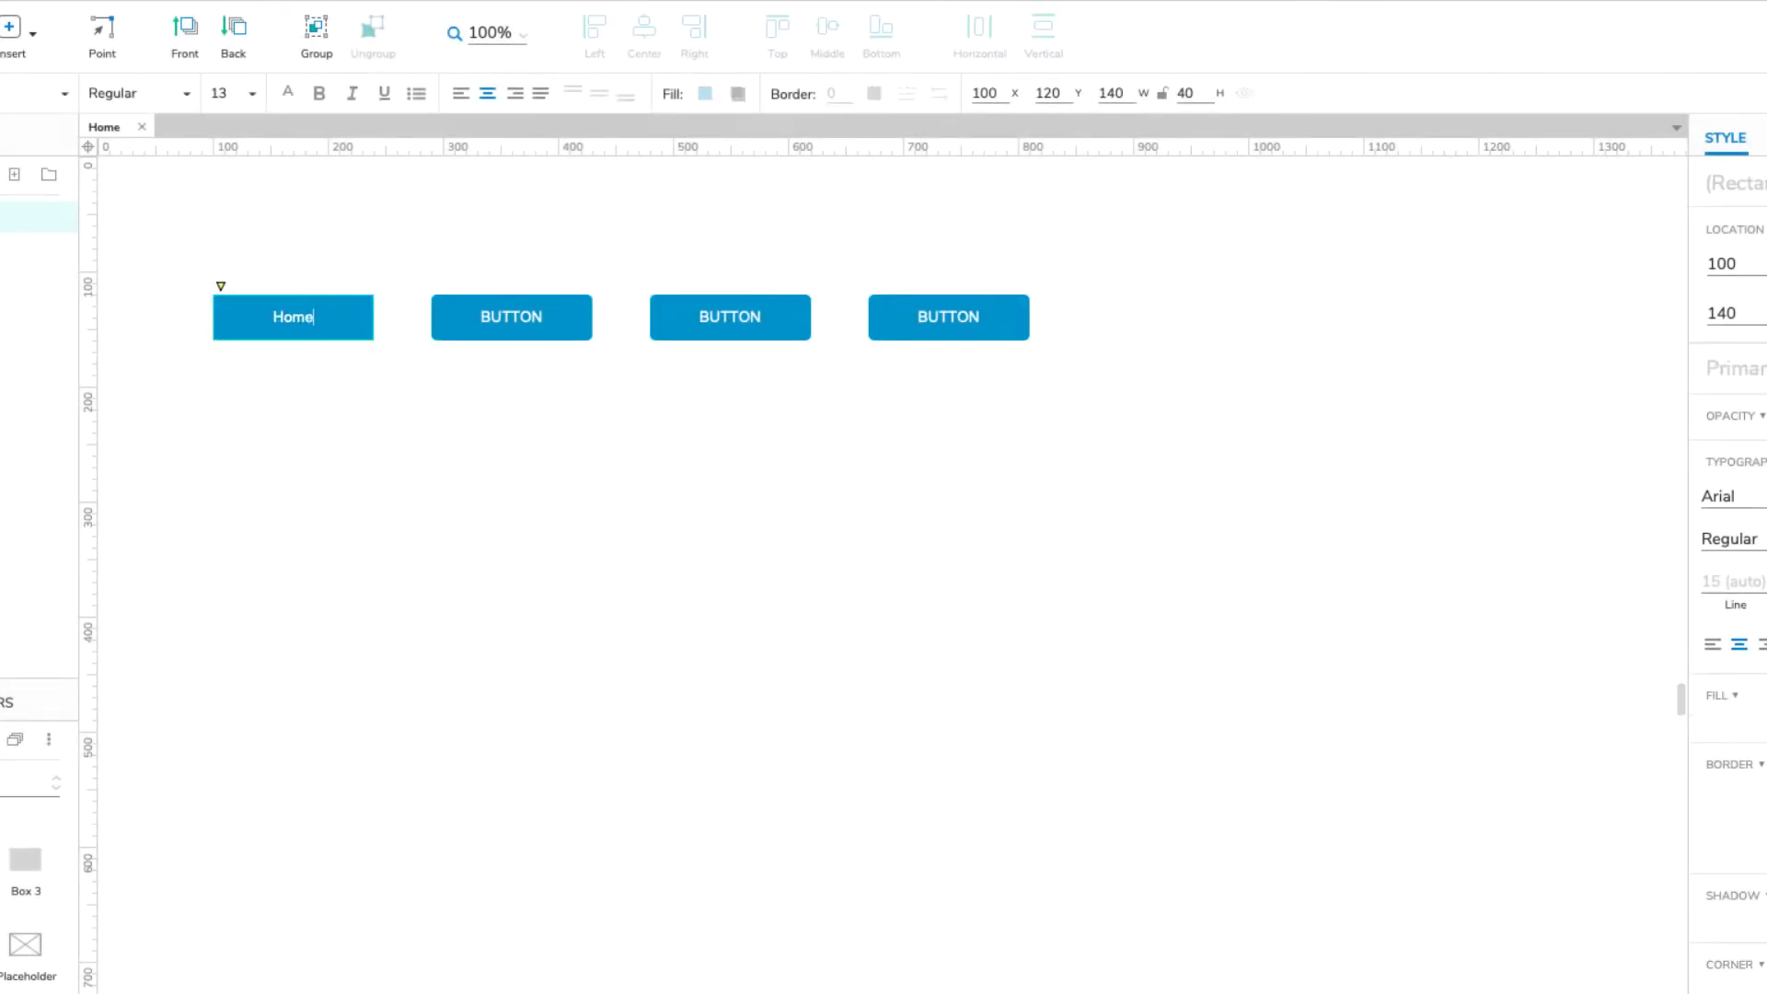
left_click(466, 316)
double_click(466, 316)
type("About")
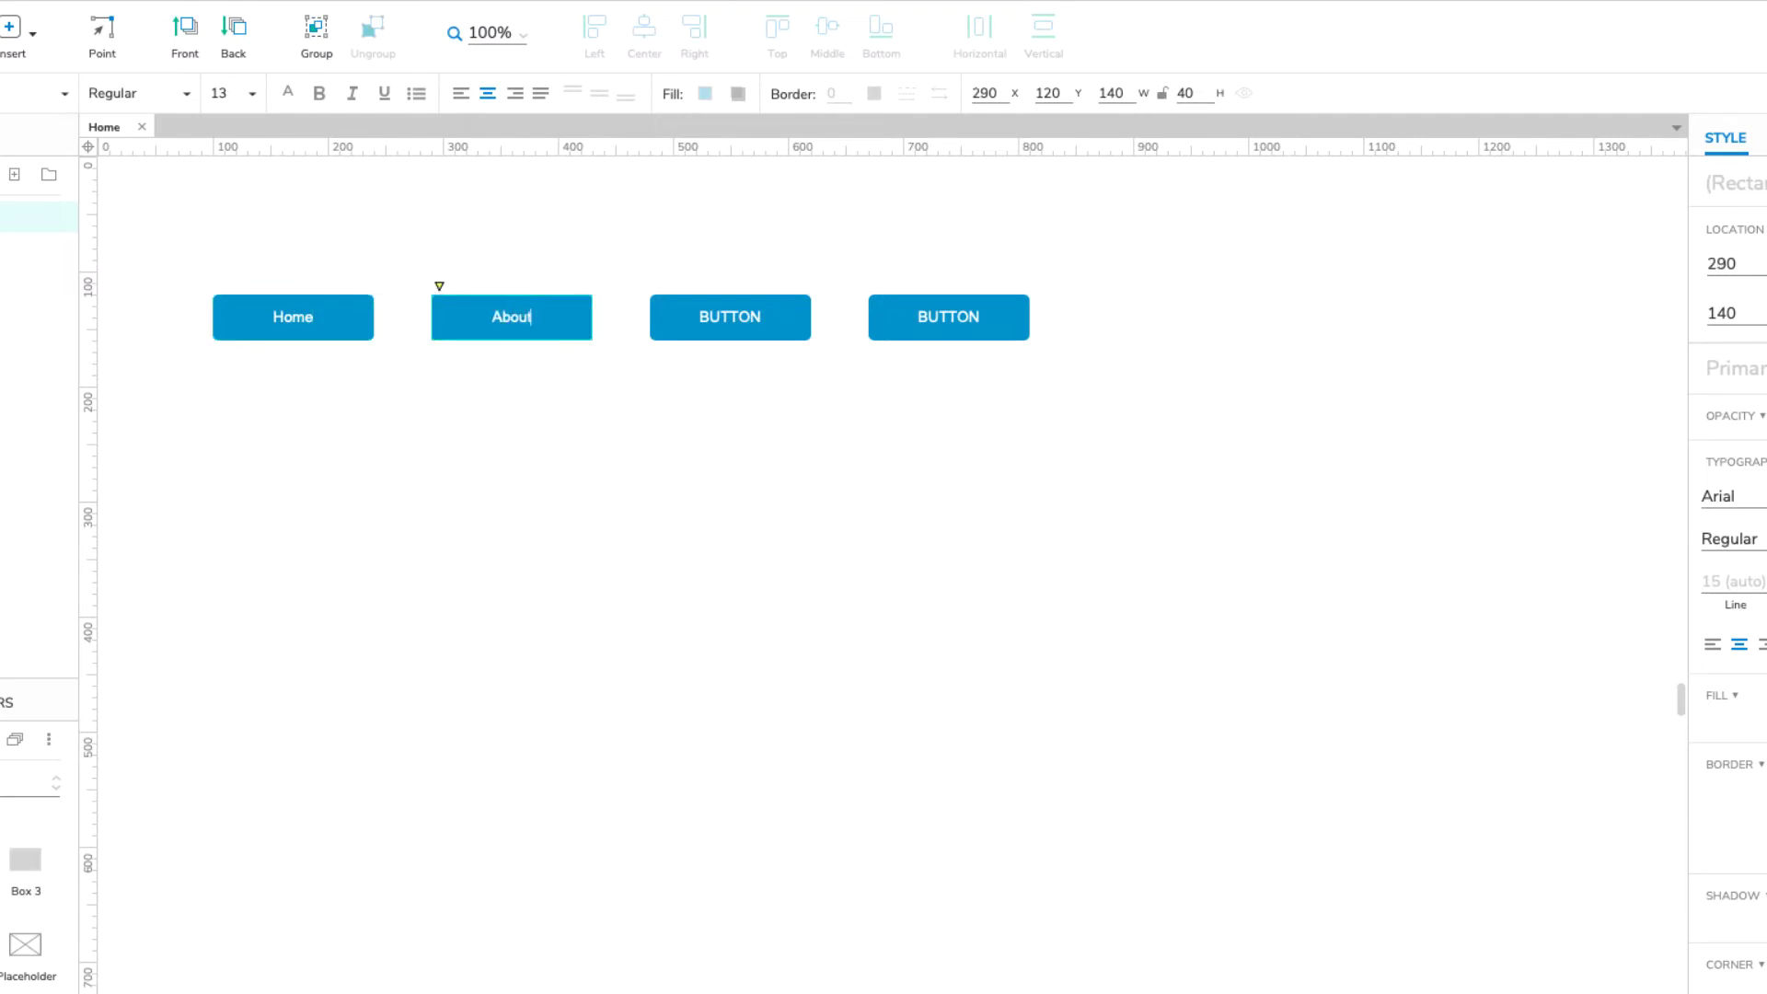
Label the third and fourth buttons Contact and Help
left_click(683, 317)
double_click(683, 317)
type("Con")
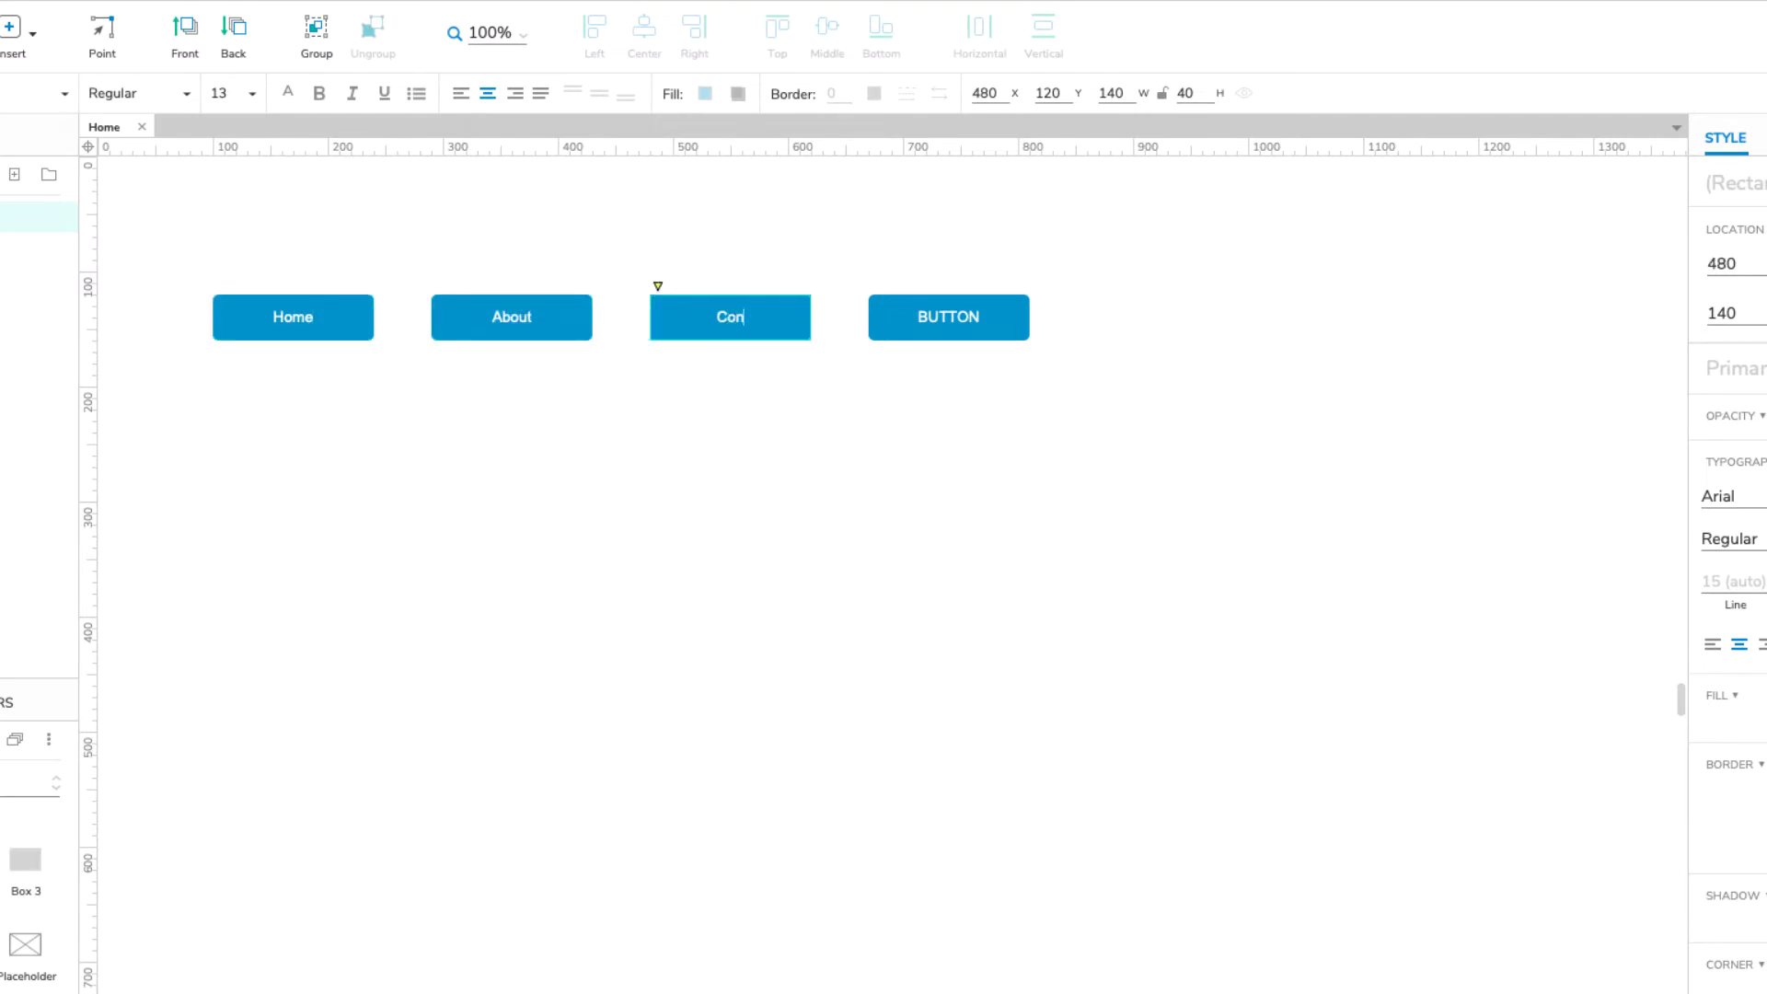
type("tact")
left_click(935, 319)
double_click(935, 320)
type("H")
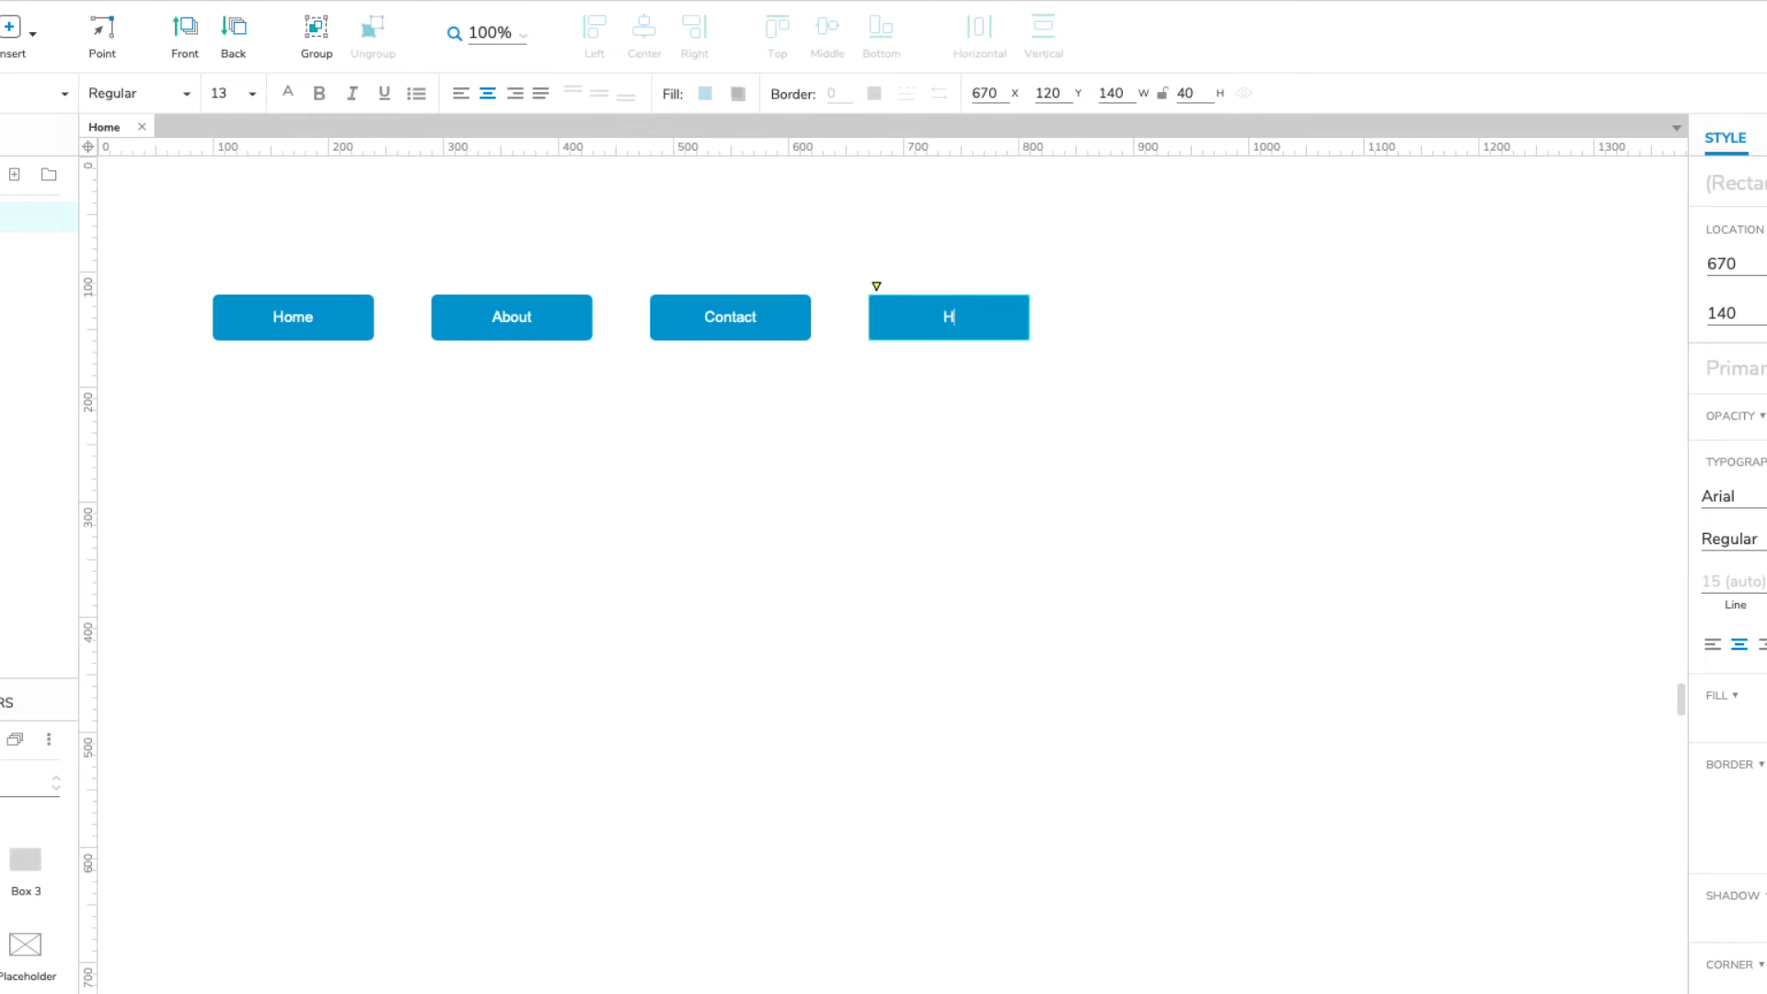
type("elp")
key("Escape")
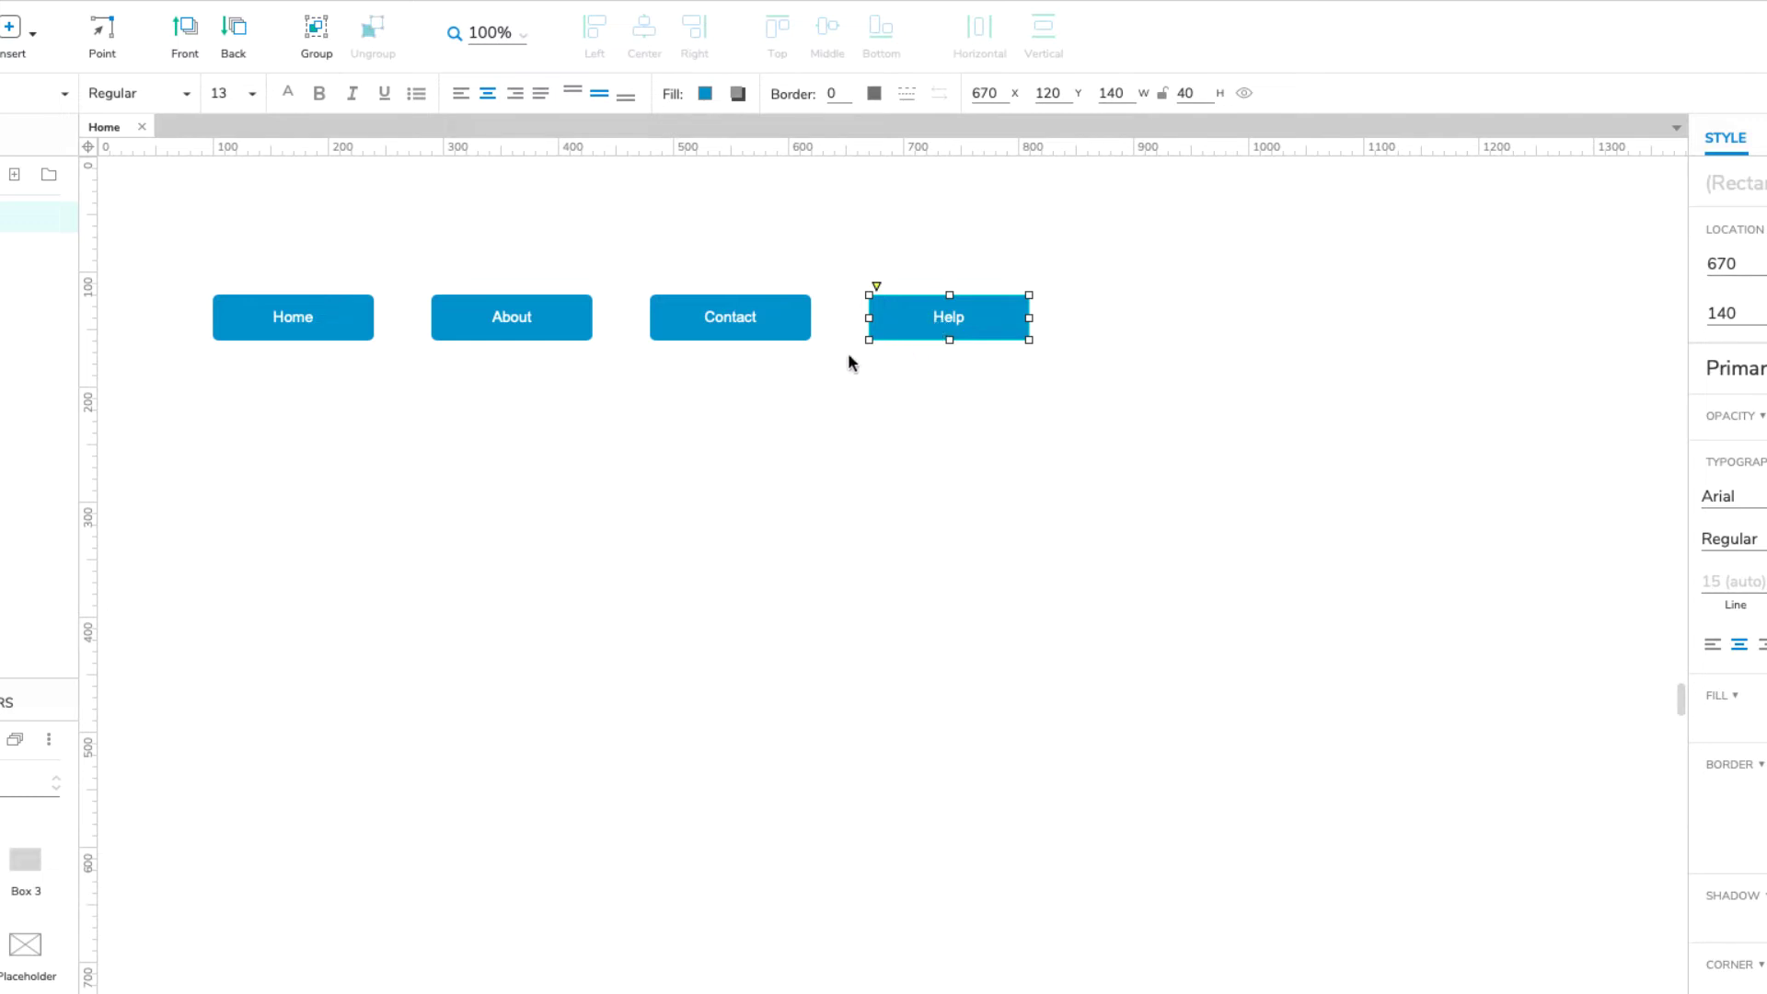
Give the Home button a click Open Link to the Home page, and start the same link on About
left_click(339, 322)
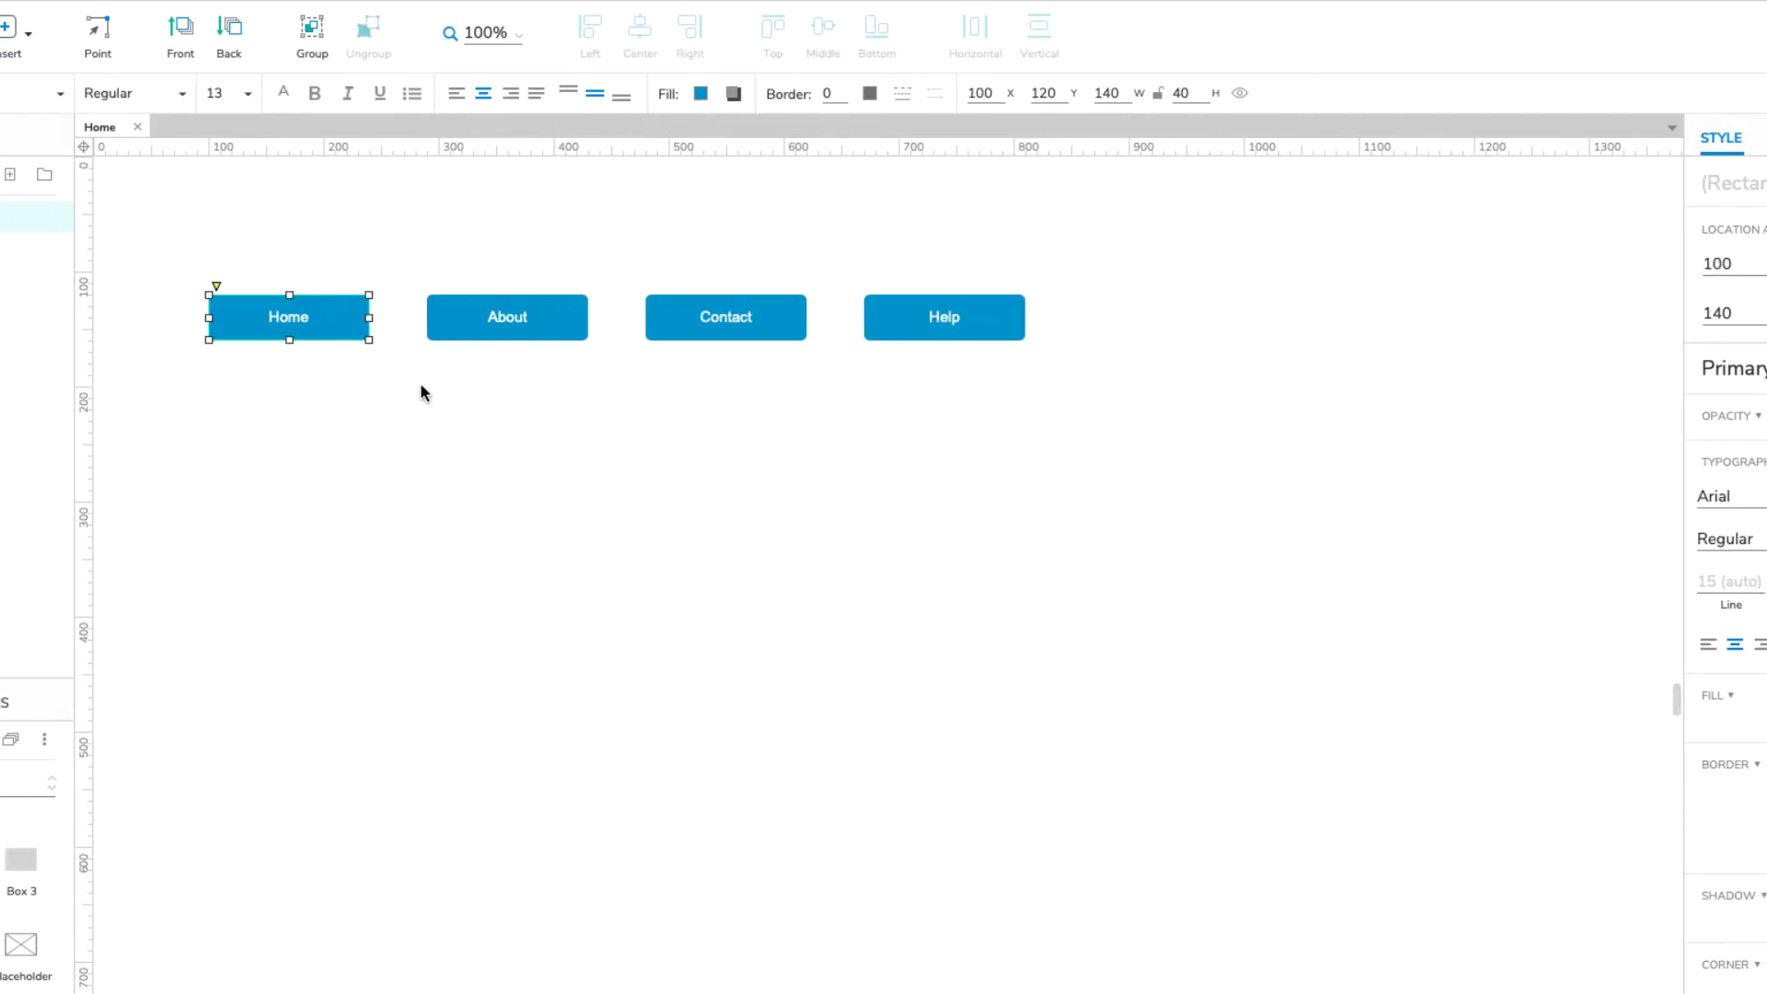
left_click(1636, 141)
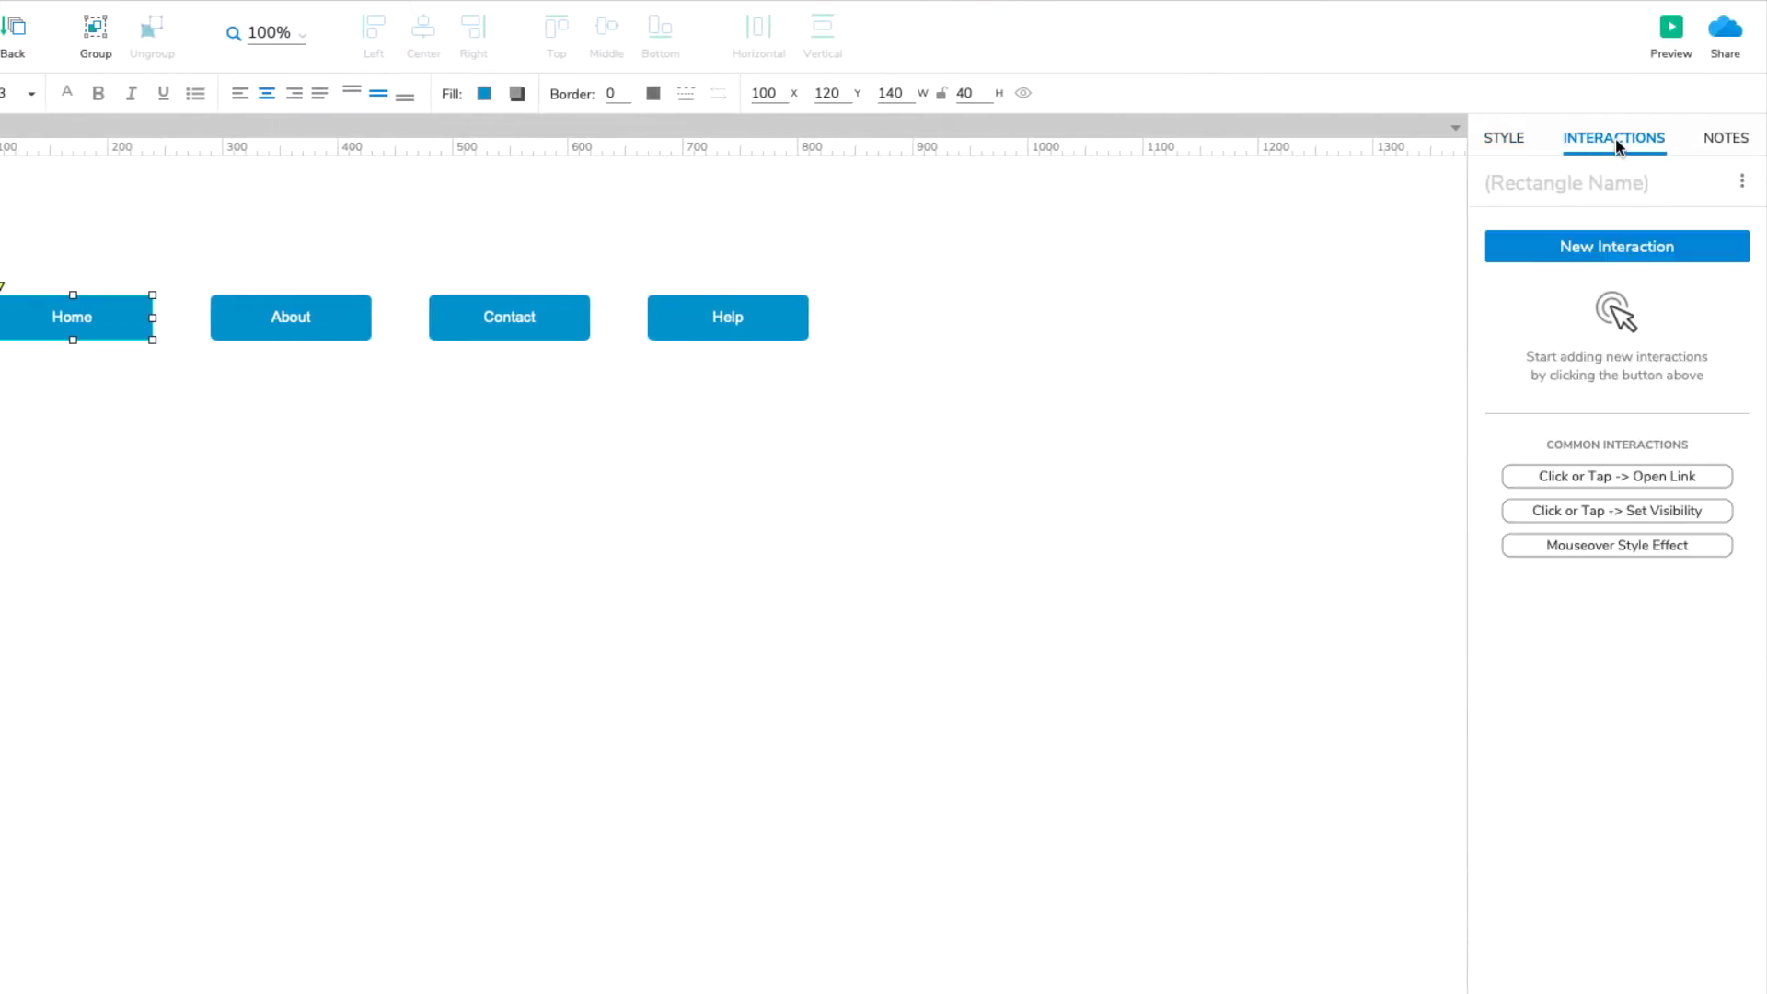
left_click(1522, 475)
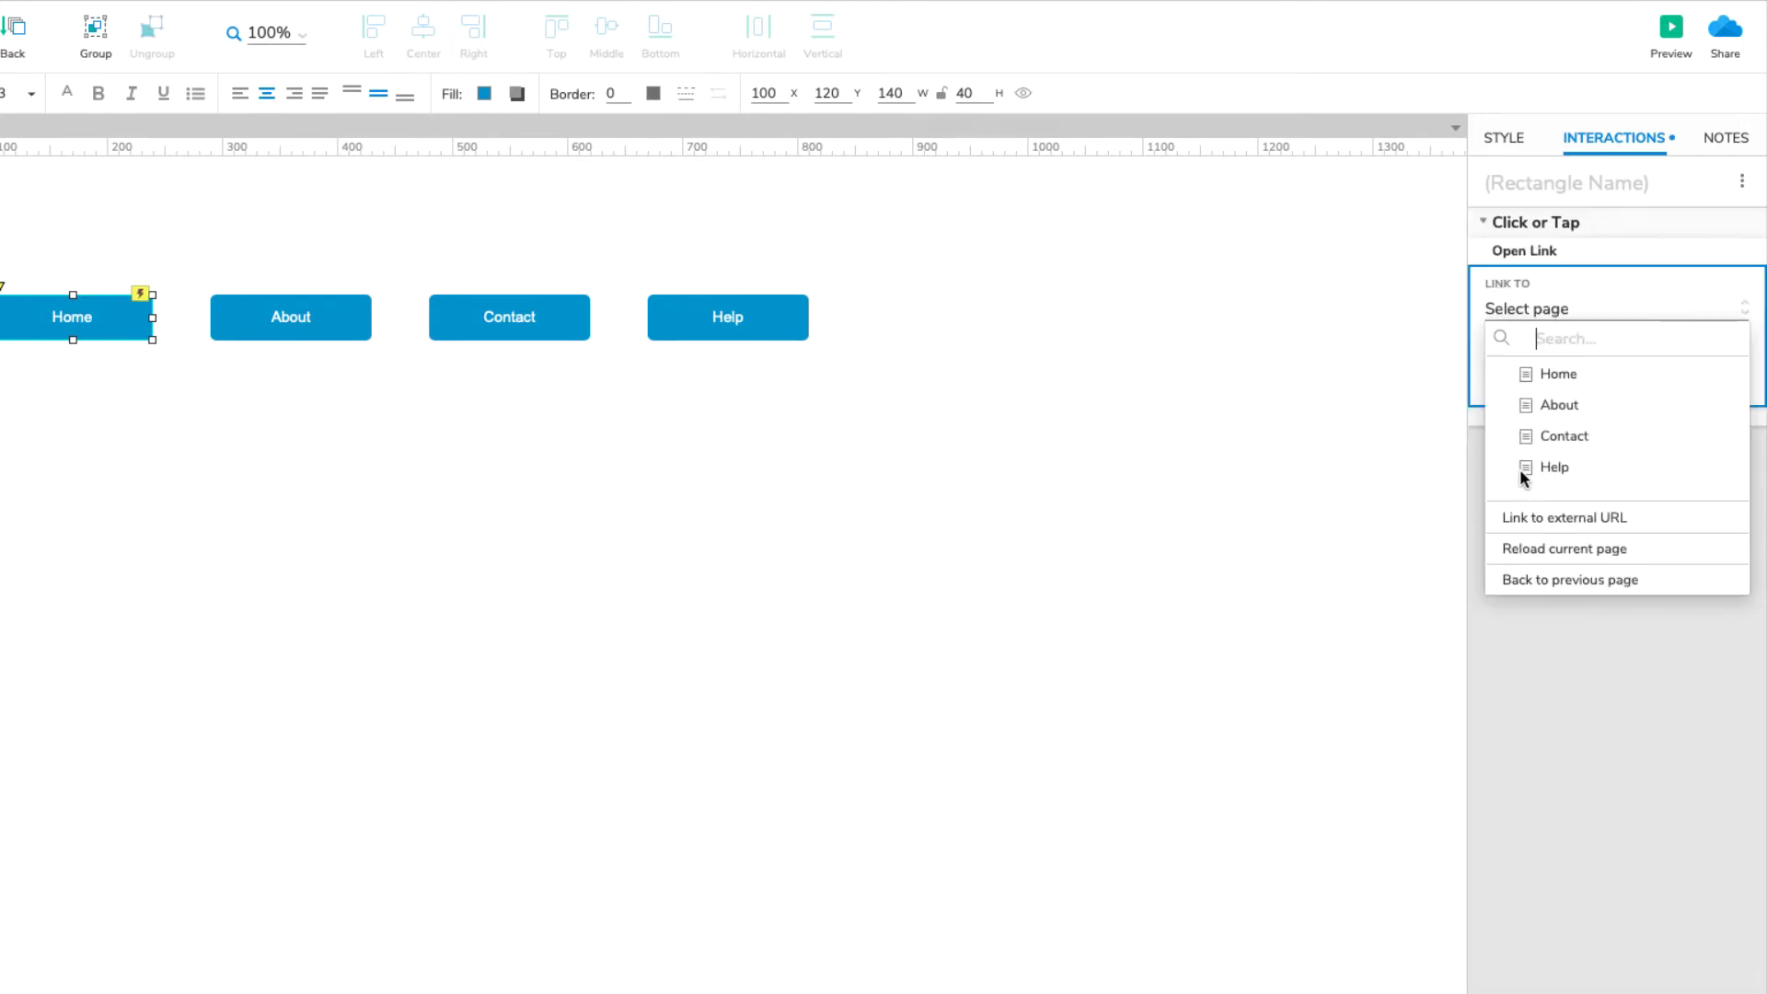
left_click(1570, 376)
left_click(1677, 406)
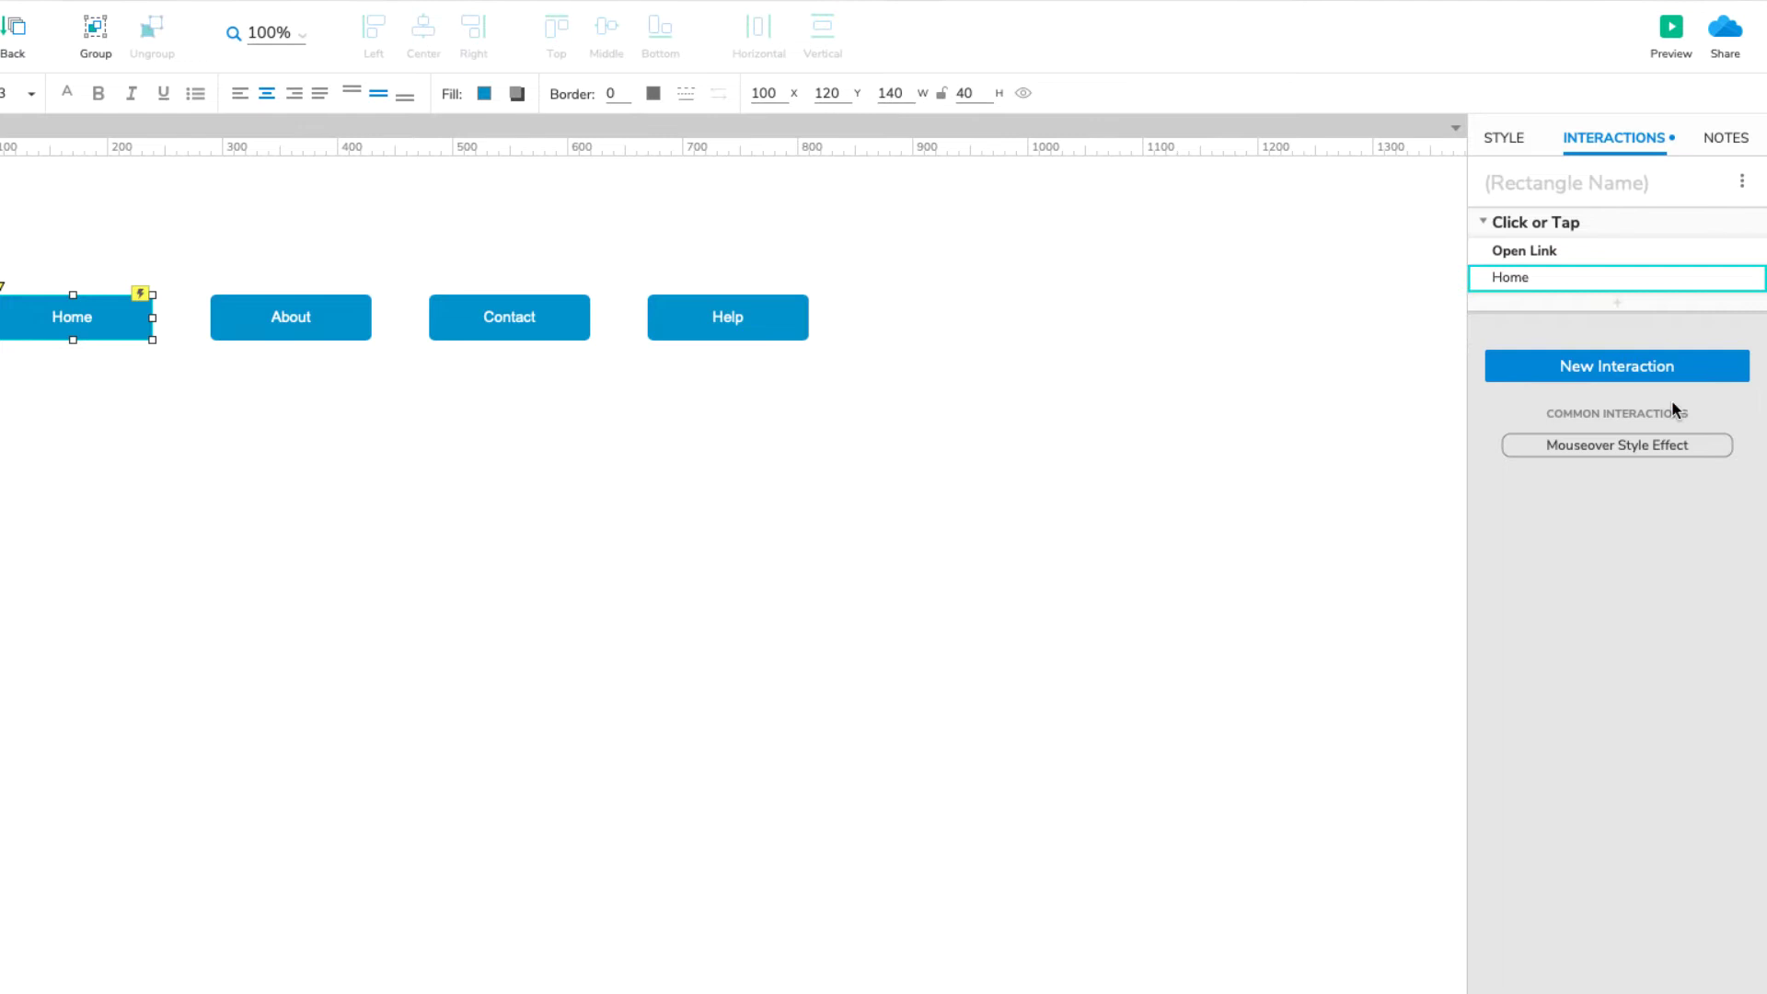
left_click(339, 324)
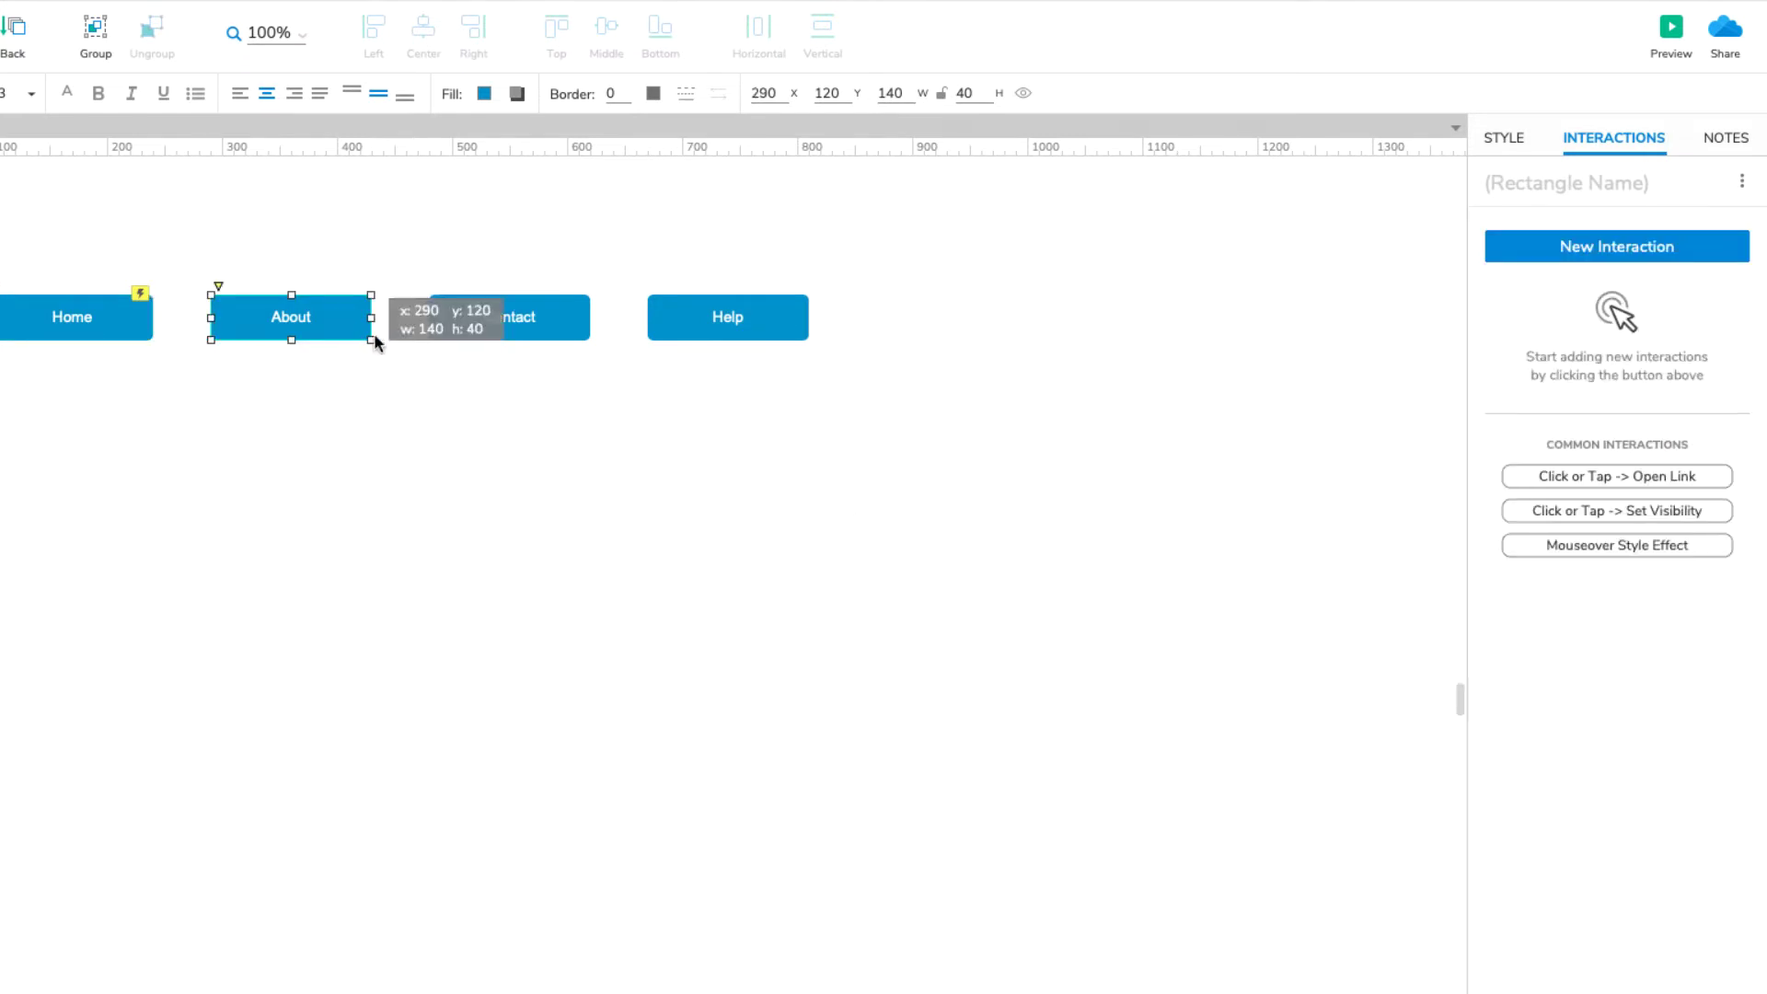
left_click(1724, 474)
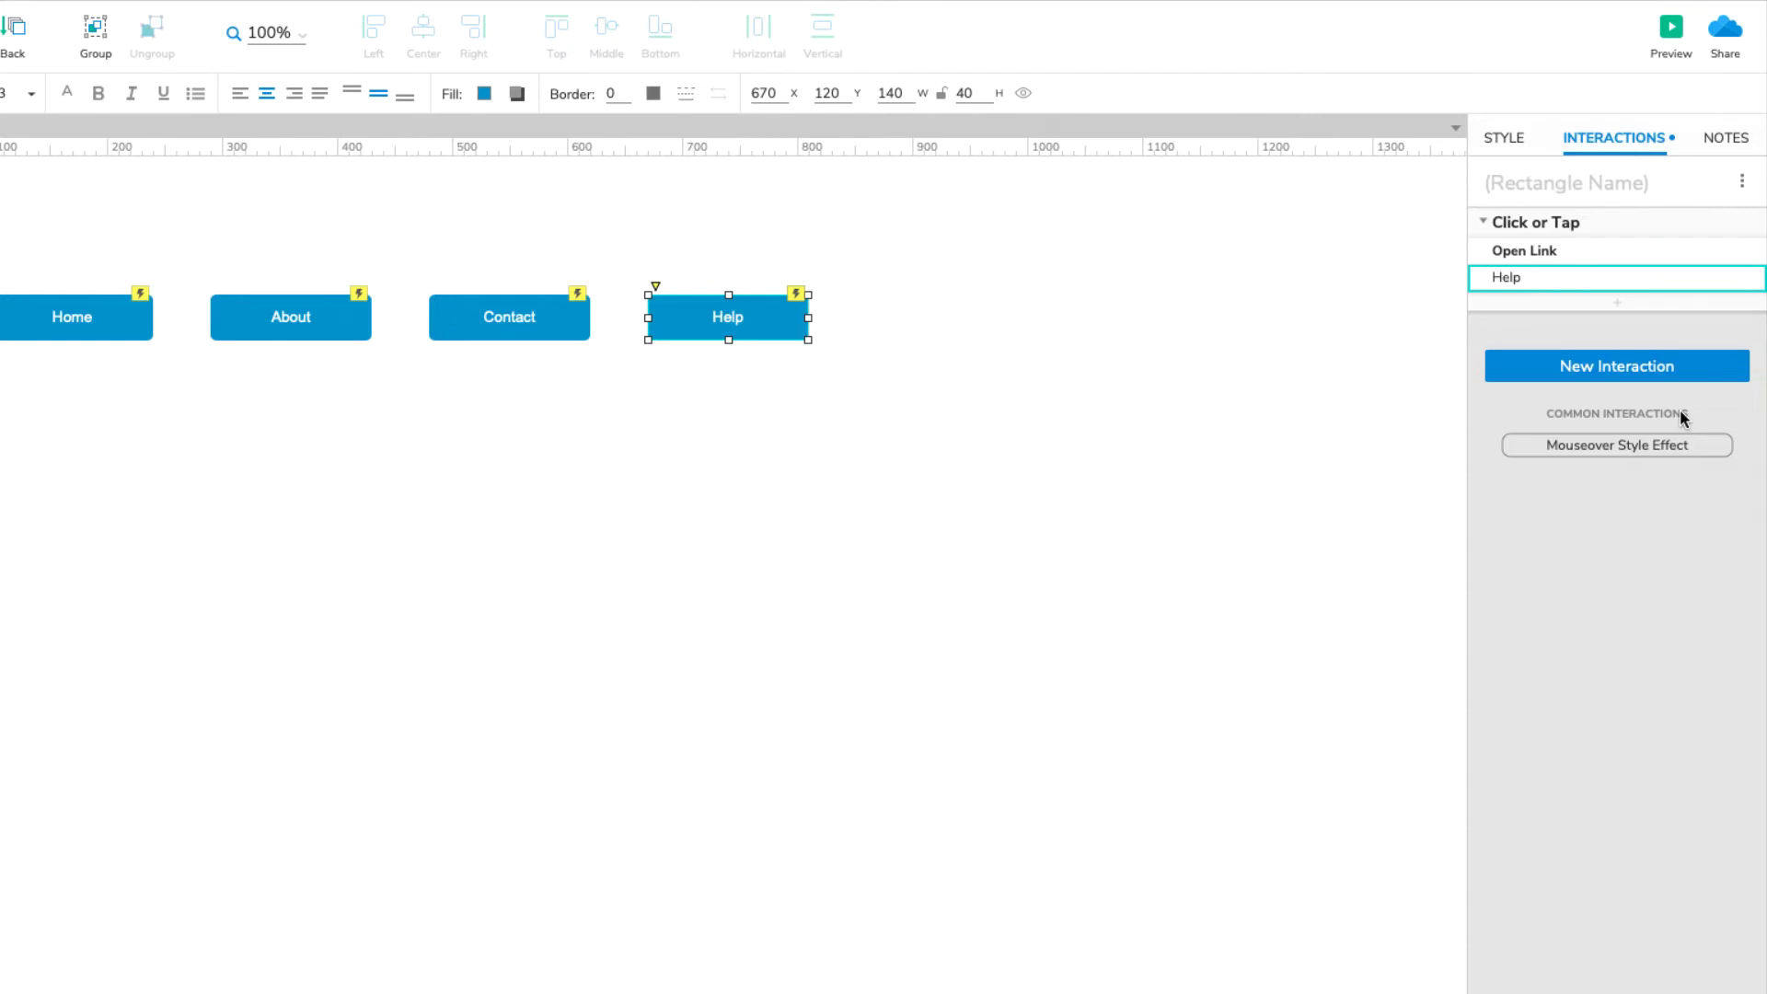
Select all four buttons and convert them into a master named 'Navigation Menu'
left_click_drag(899, 324, 170, 319)
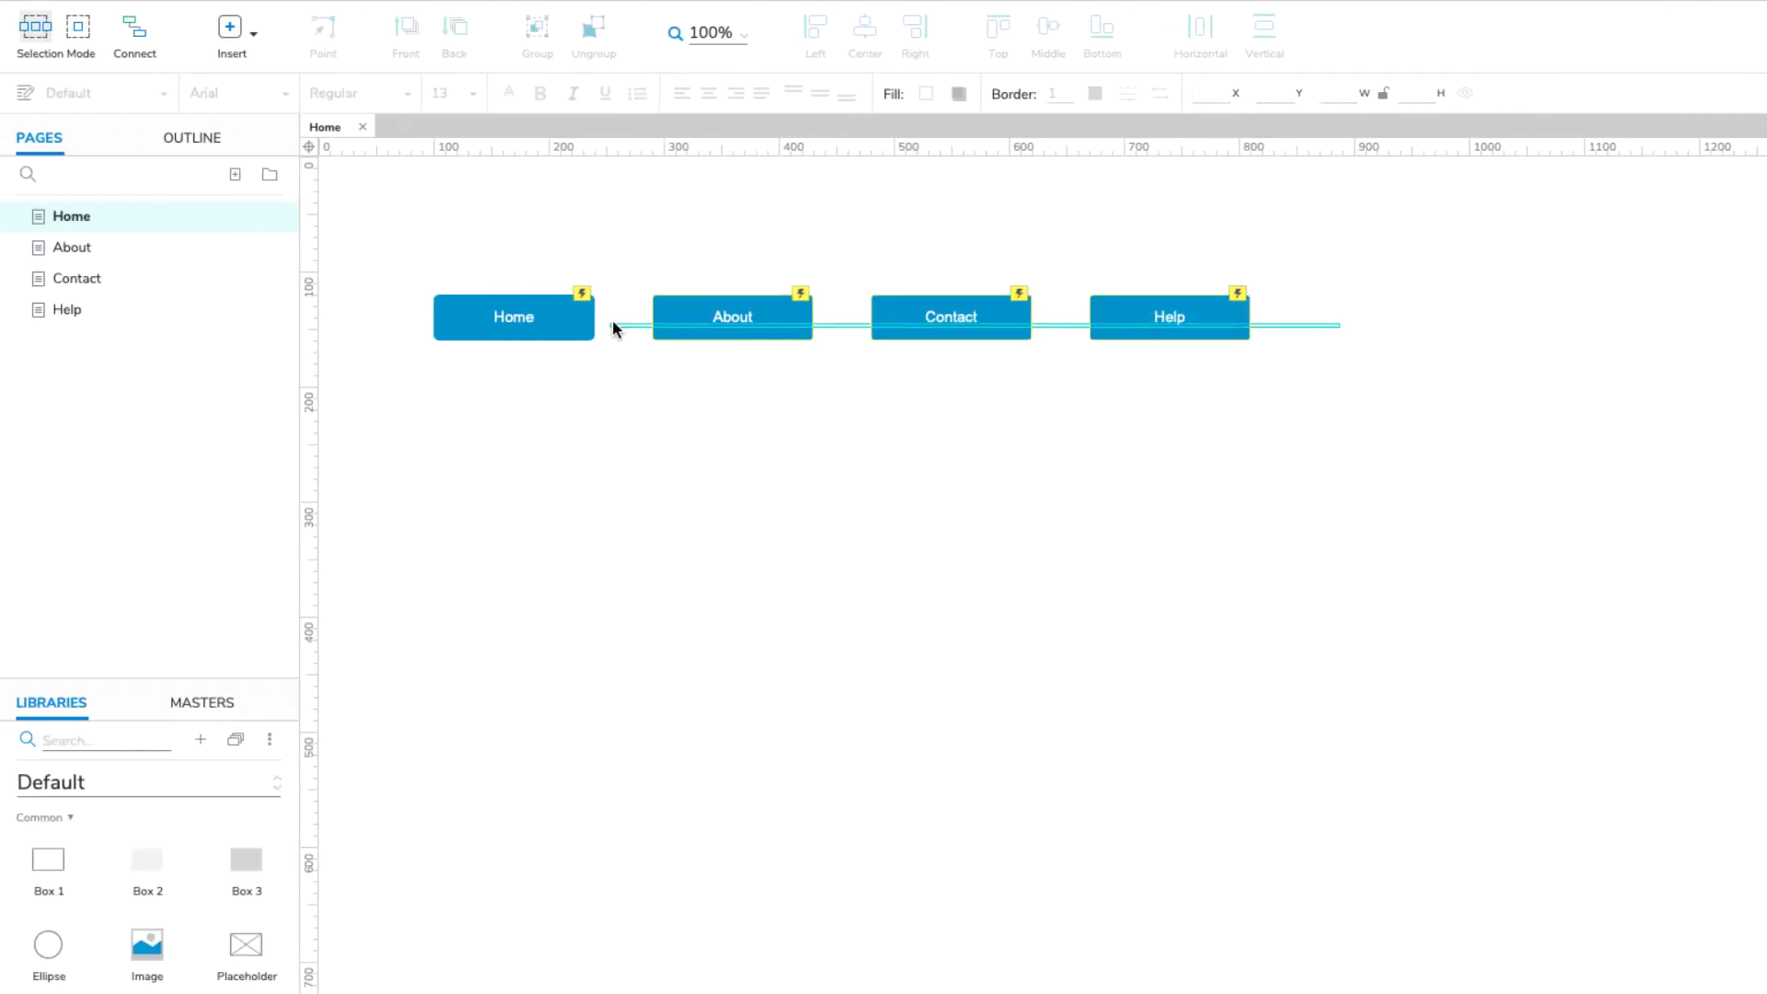
left_click_drag(613, 322, 561, 325)
right_click(560, 328)
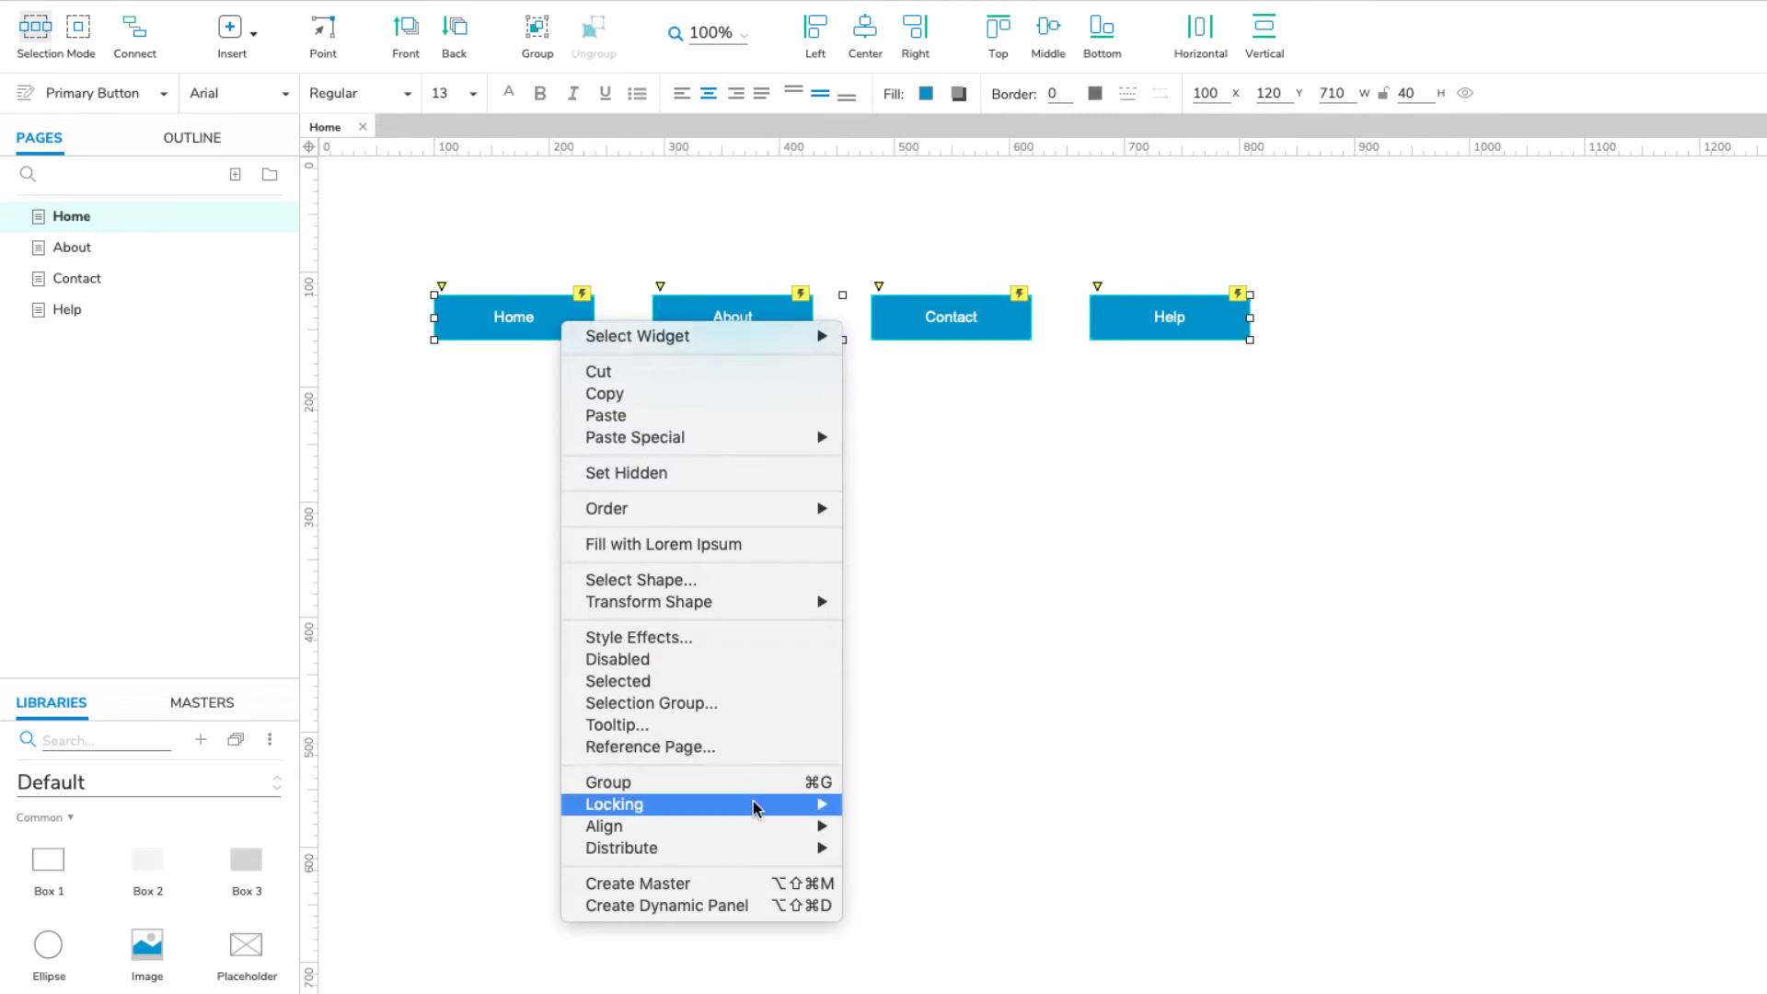
left_click(759, 881)
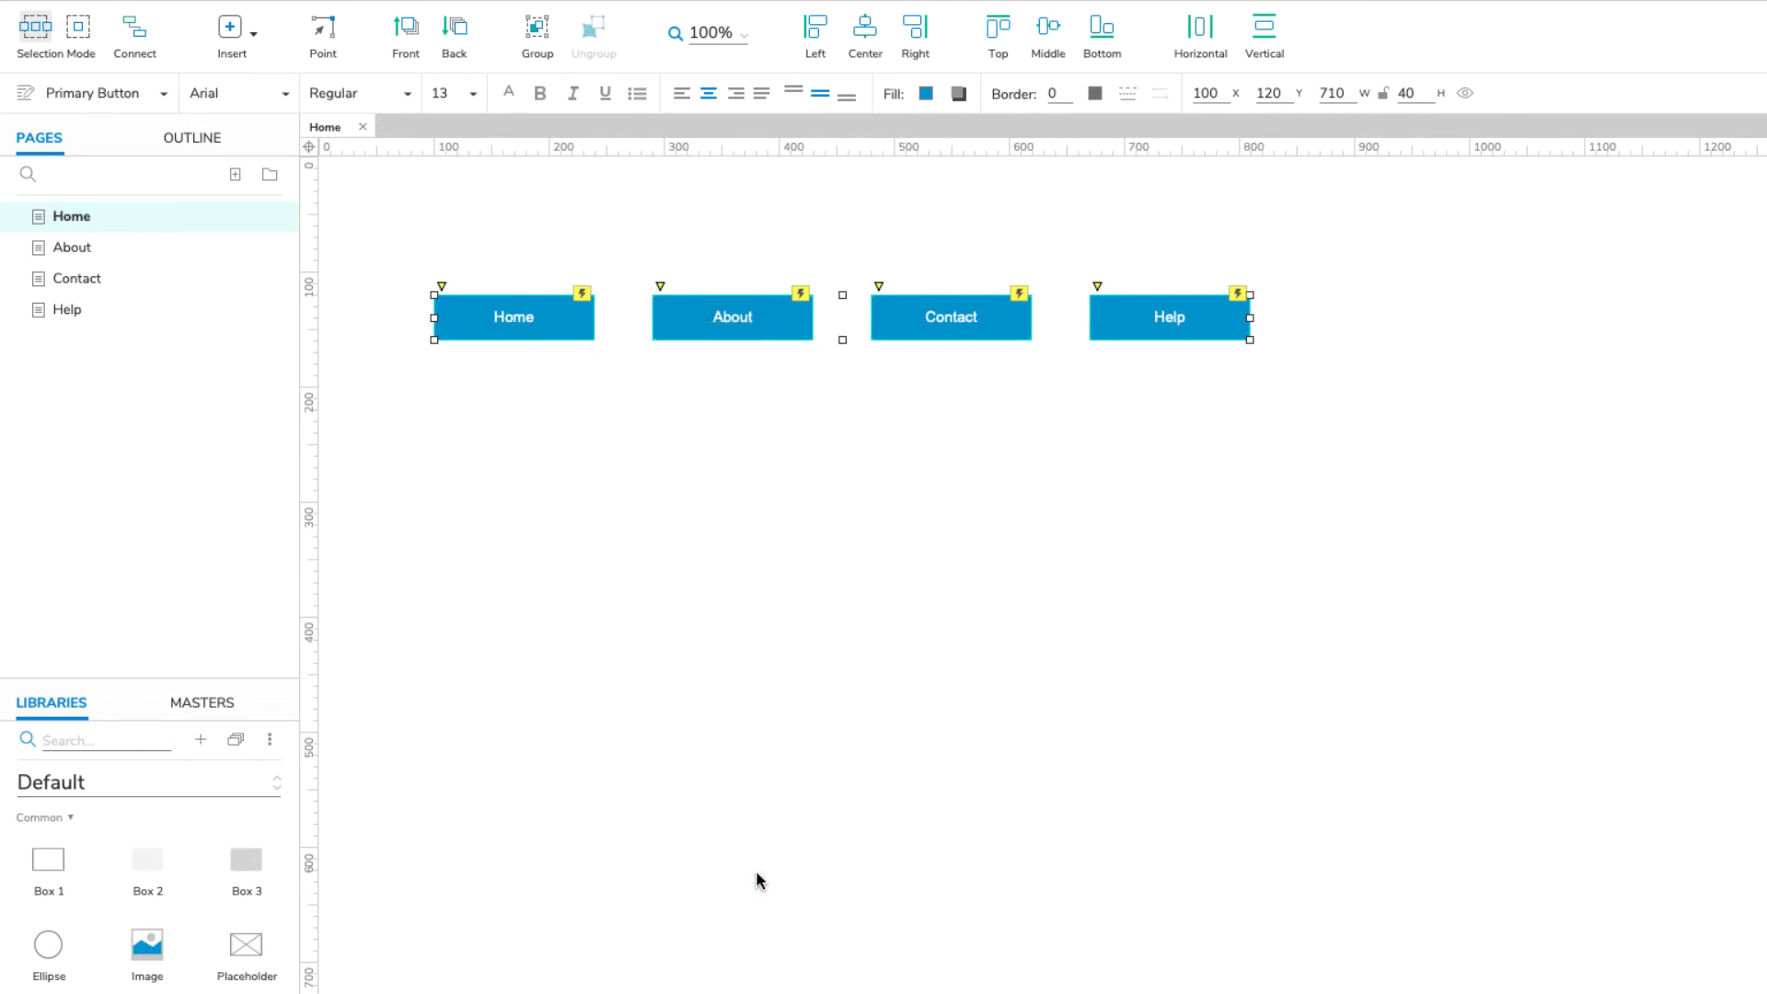
type("Navigation Menu")
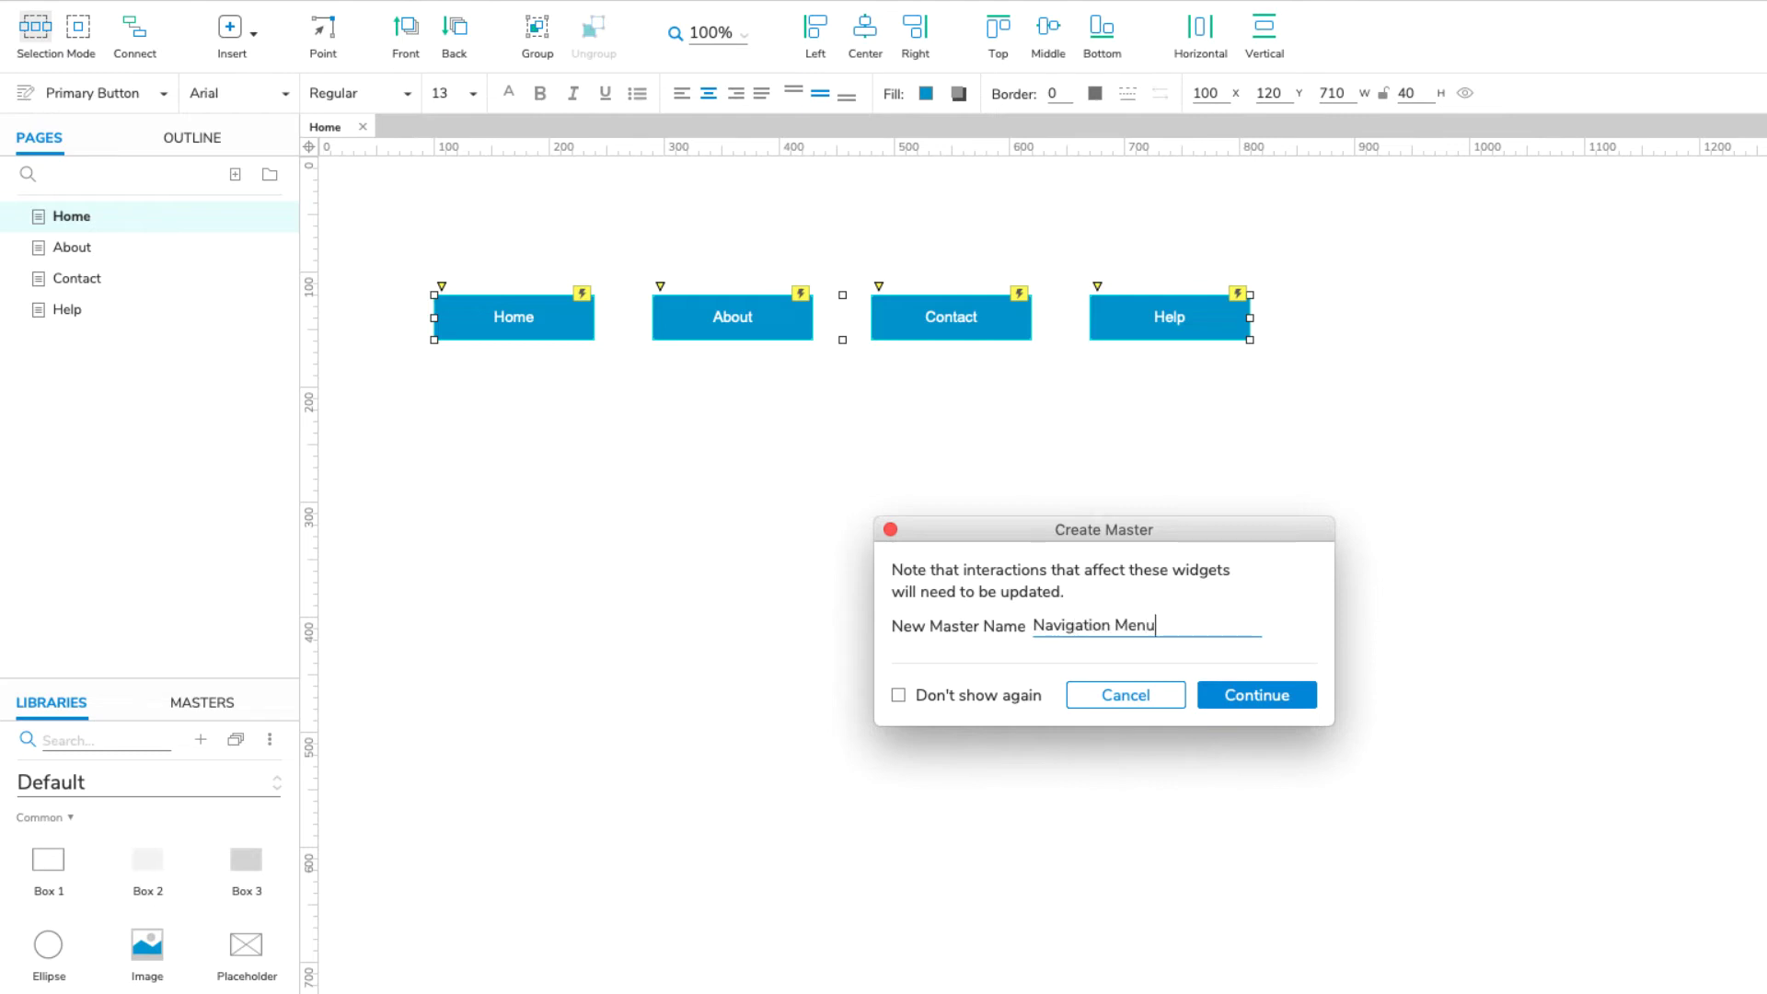
key("Return")
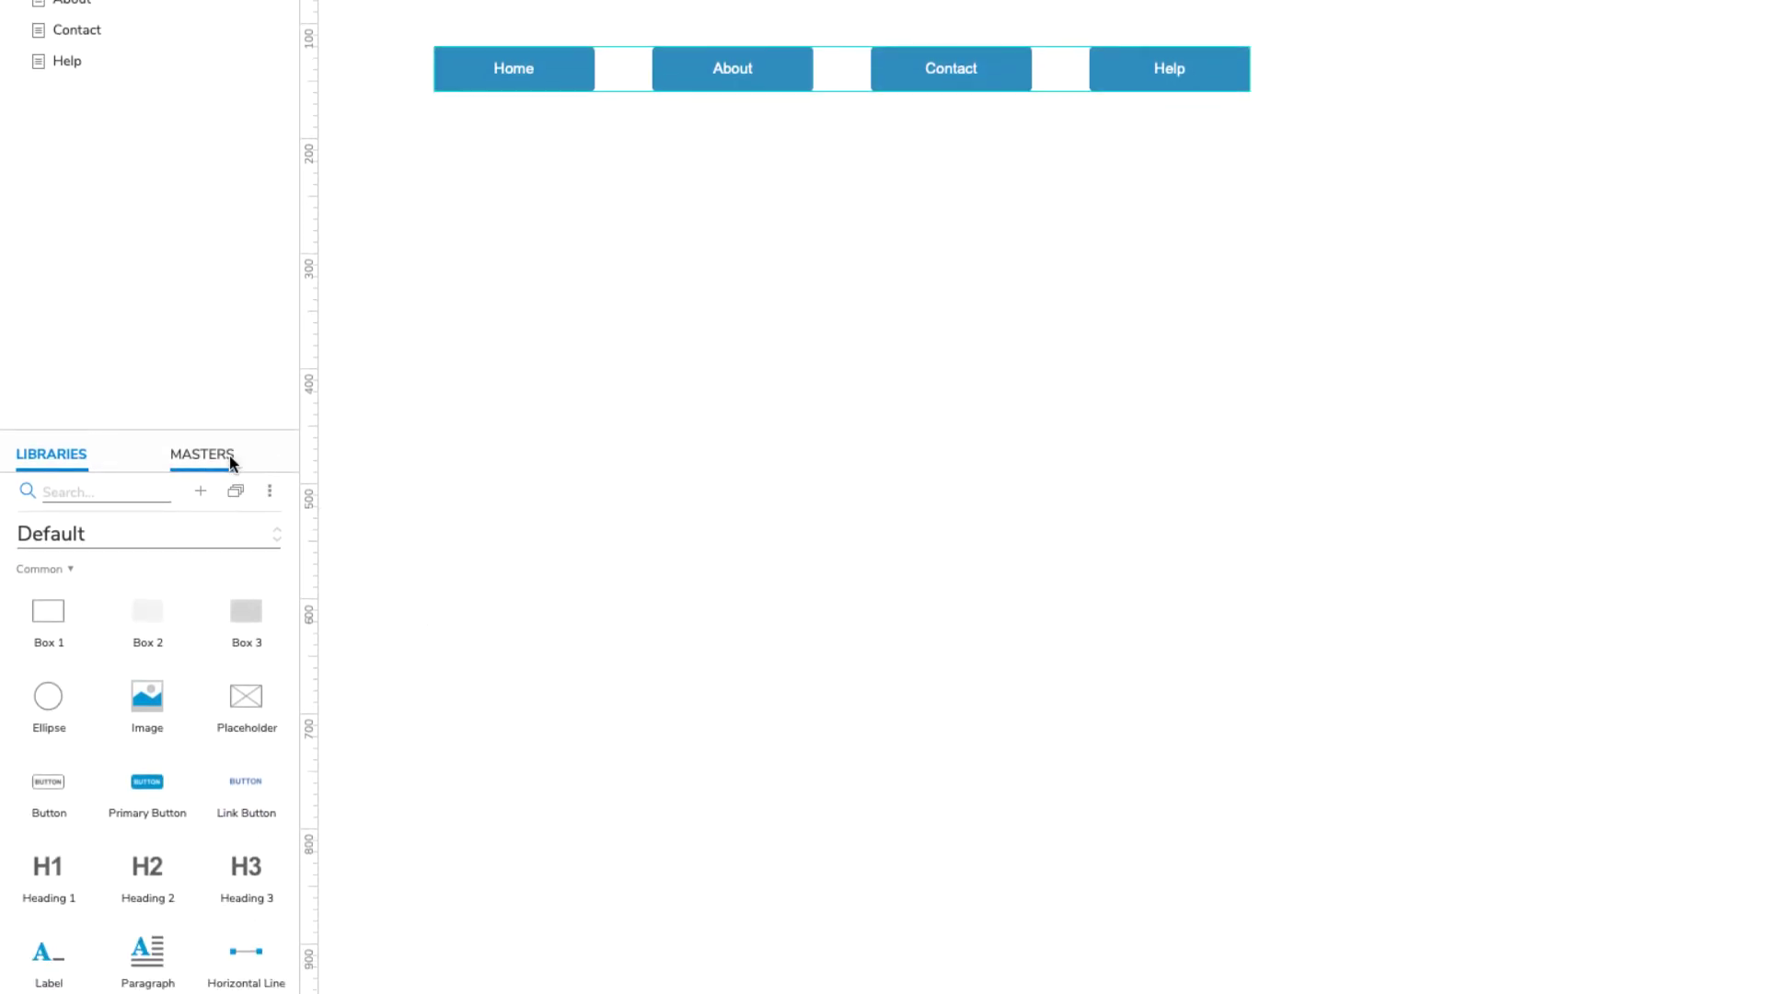
Choose Add to Pages for the Navigation Menu master and tick About, Contact and Help
left_click(230, 457)
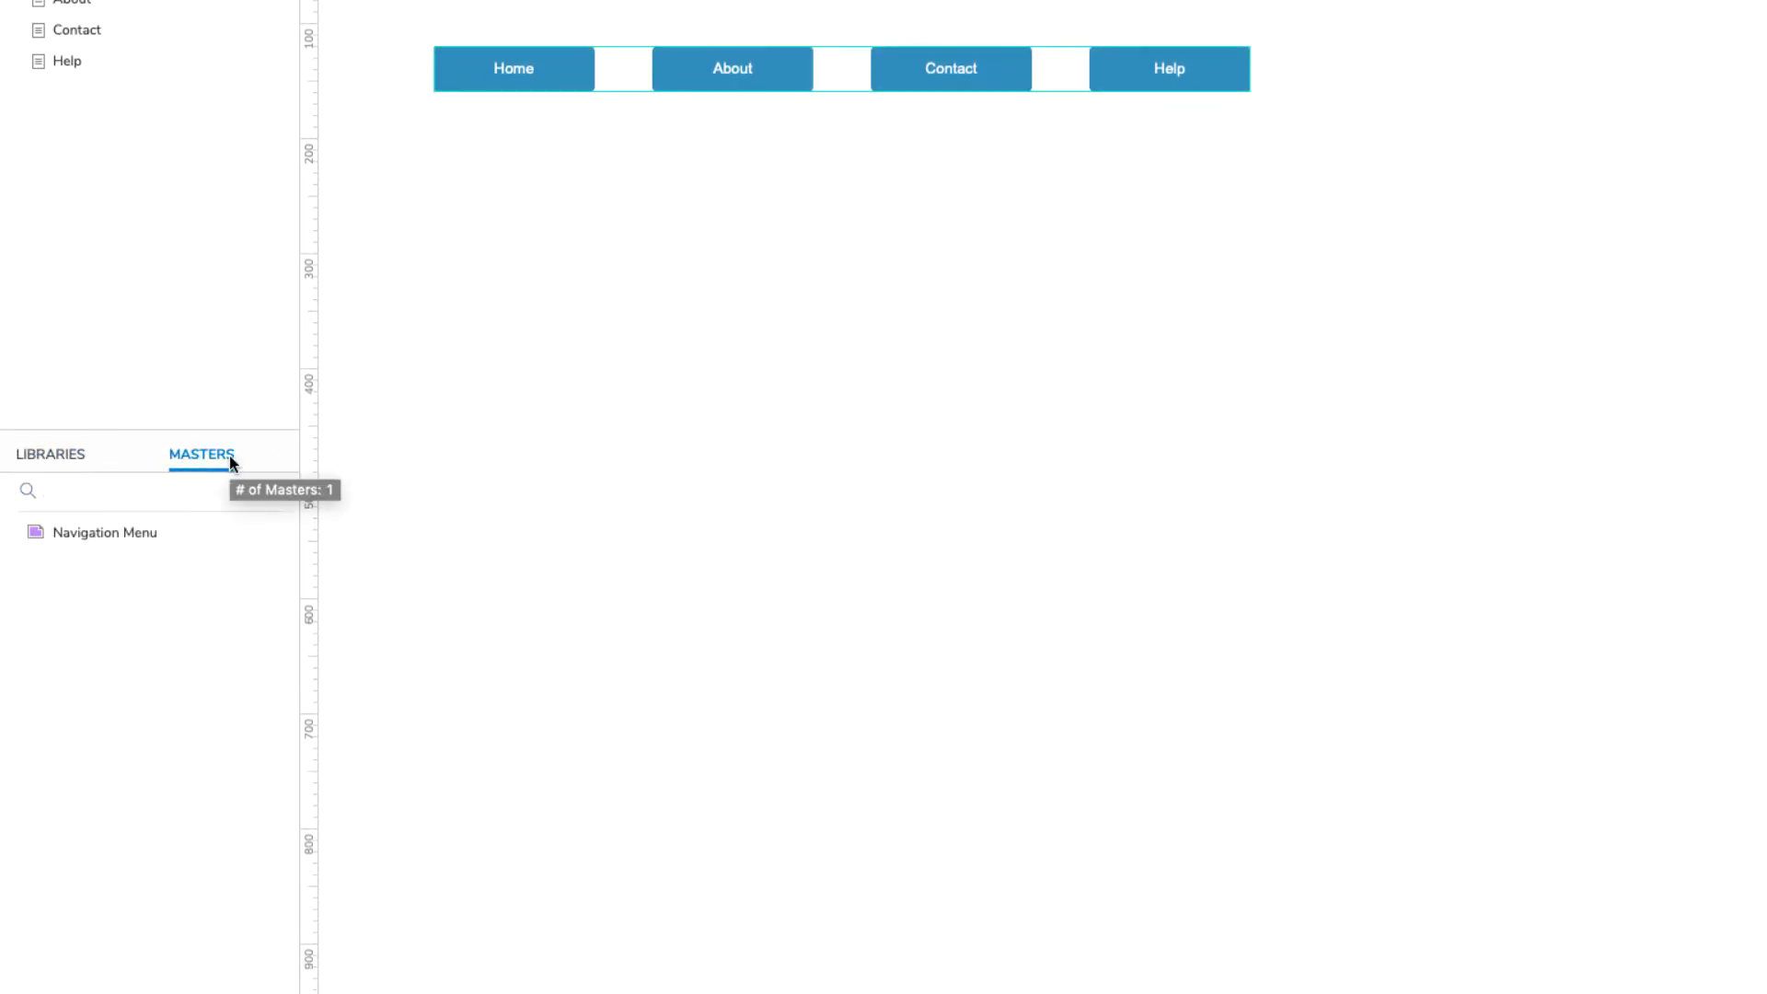
right_click(177, 536)
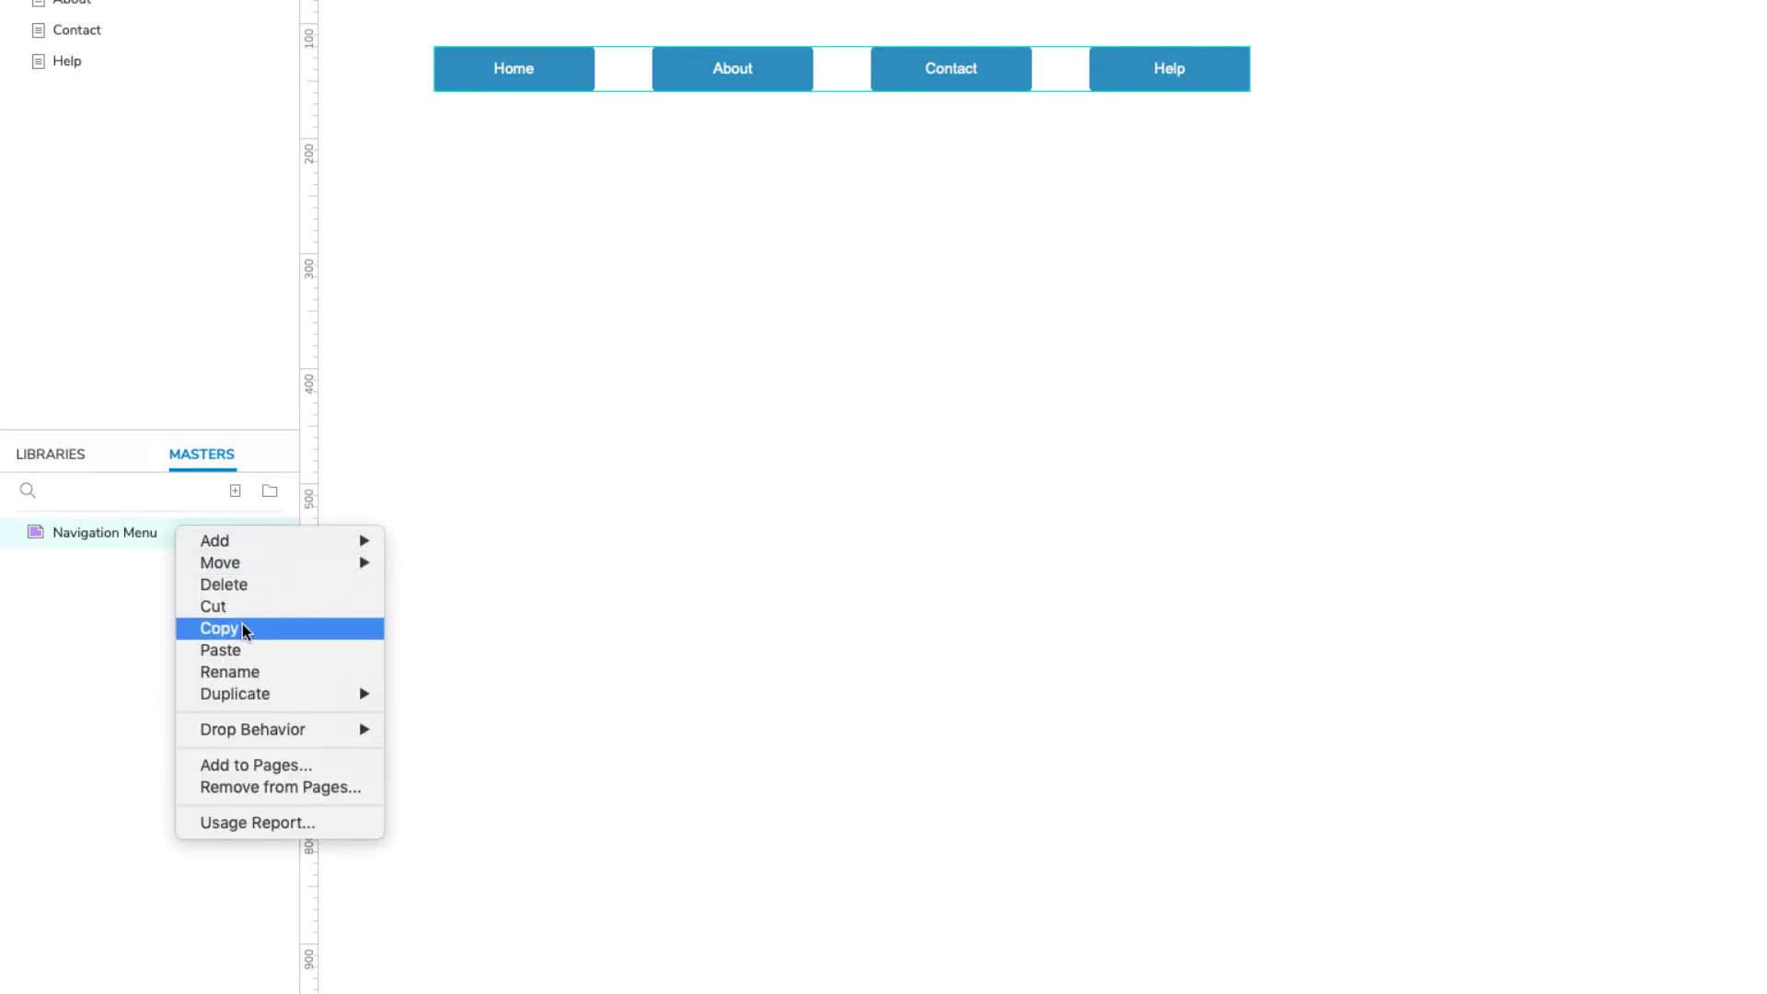
left_click(321, 766)
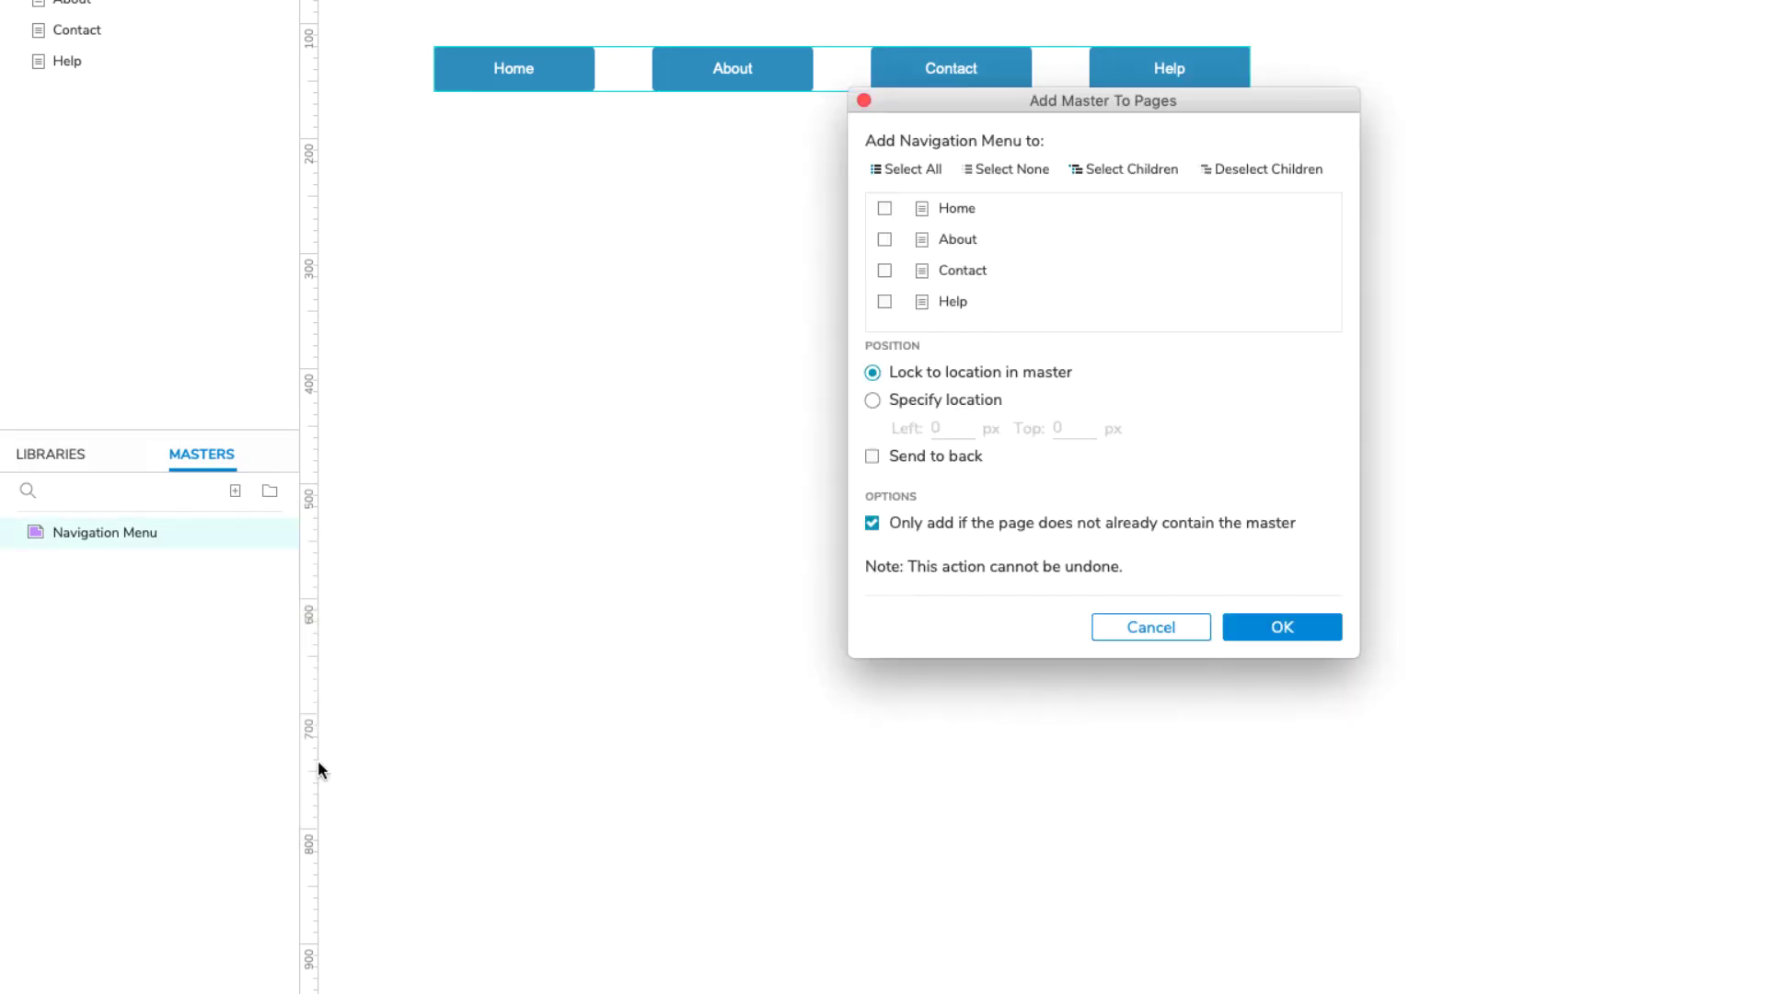
left_click(885, 240)
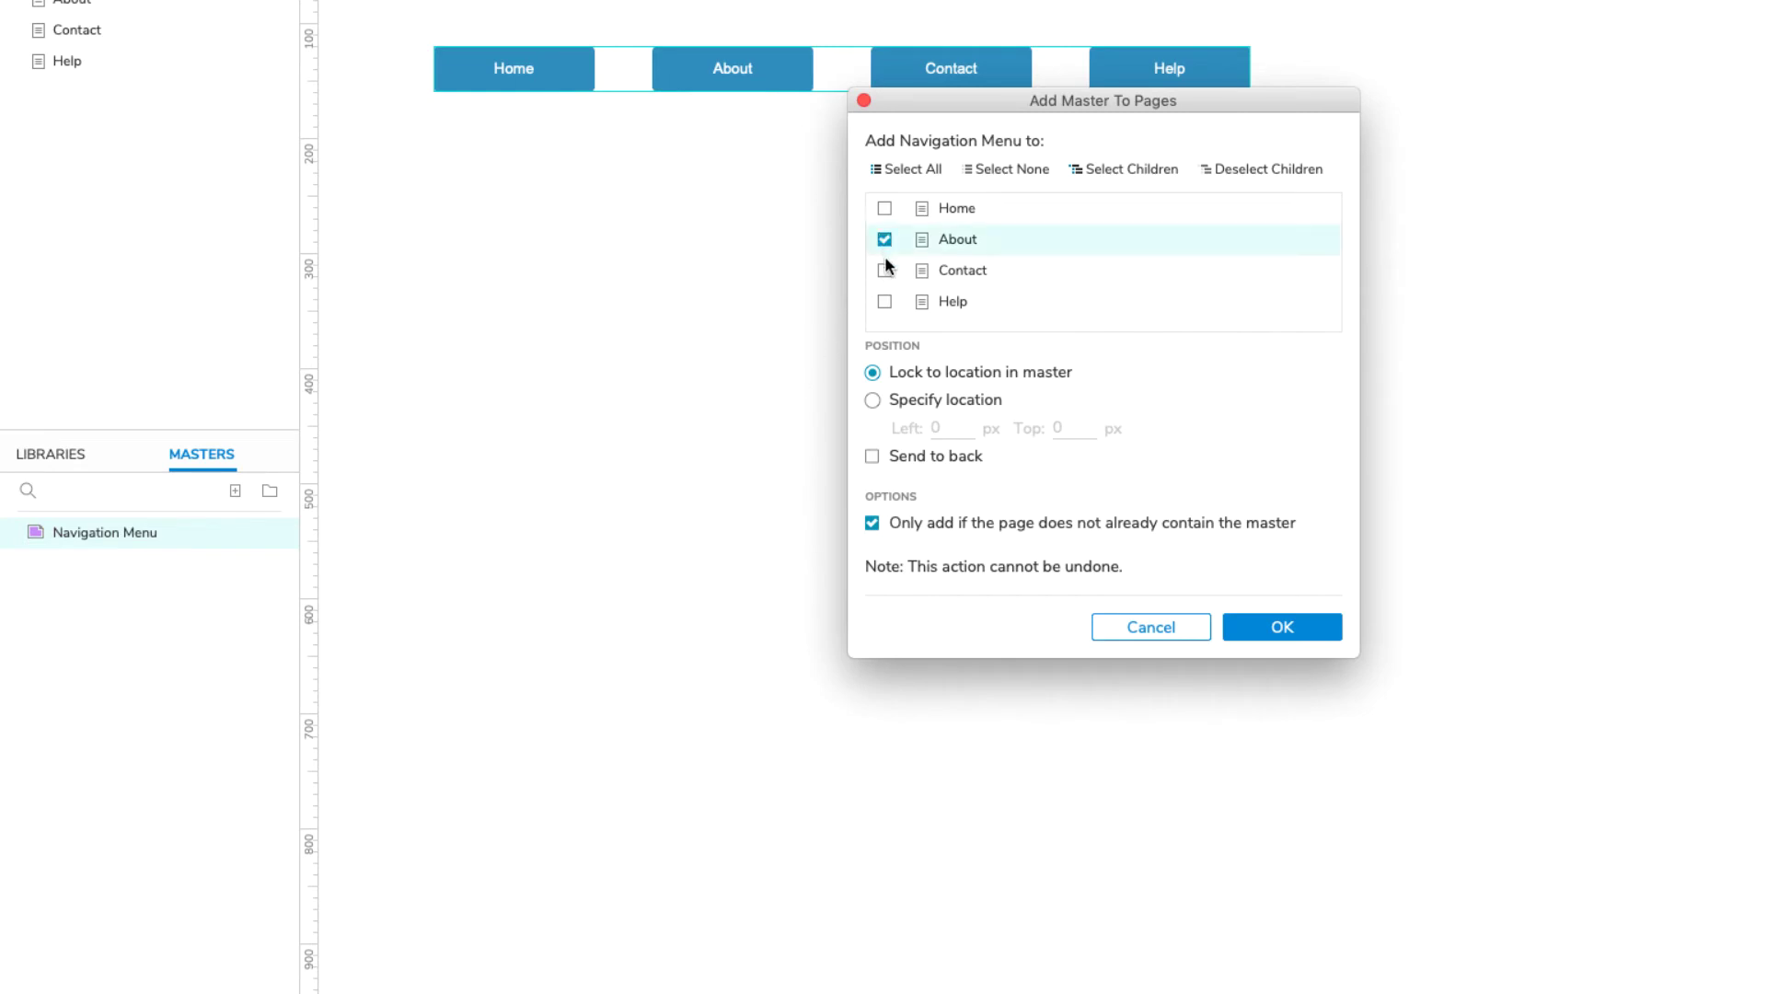
left_click(885, 269)
left_click(884, 301)
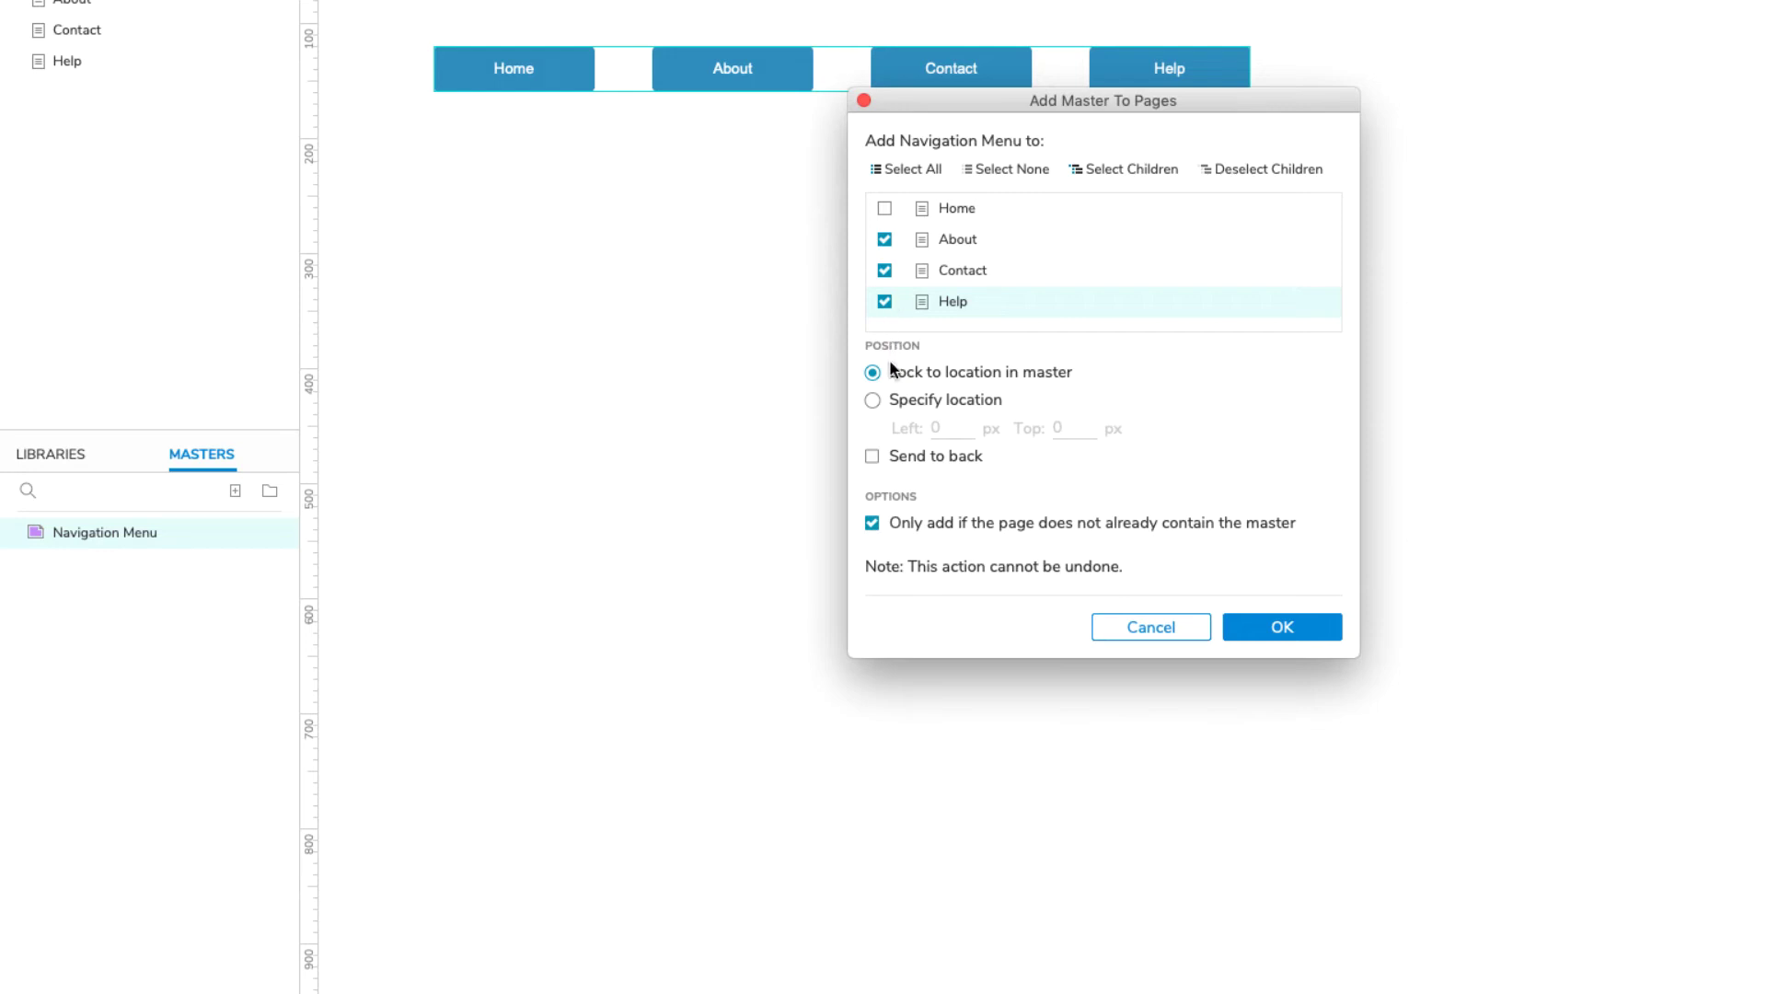
Set the master's location to left 100, top 120 and apply it to the pages
left_click(873, 402)
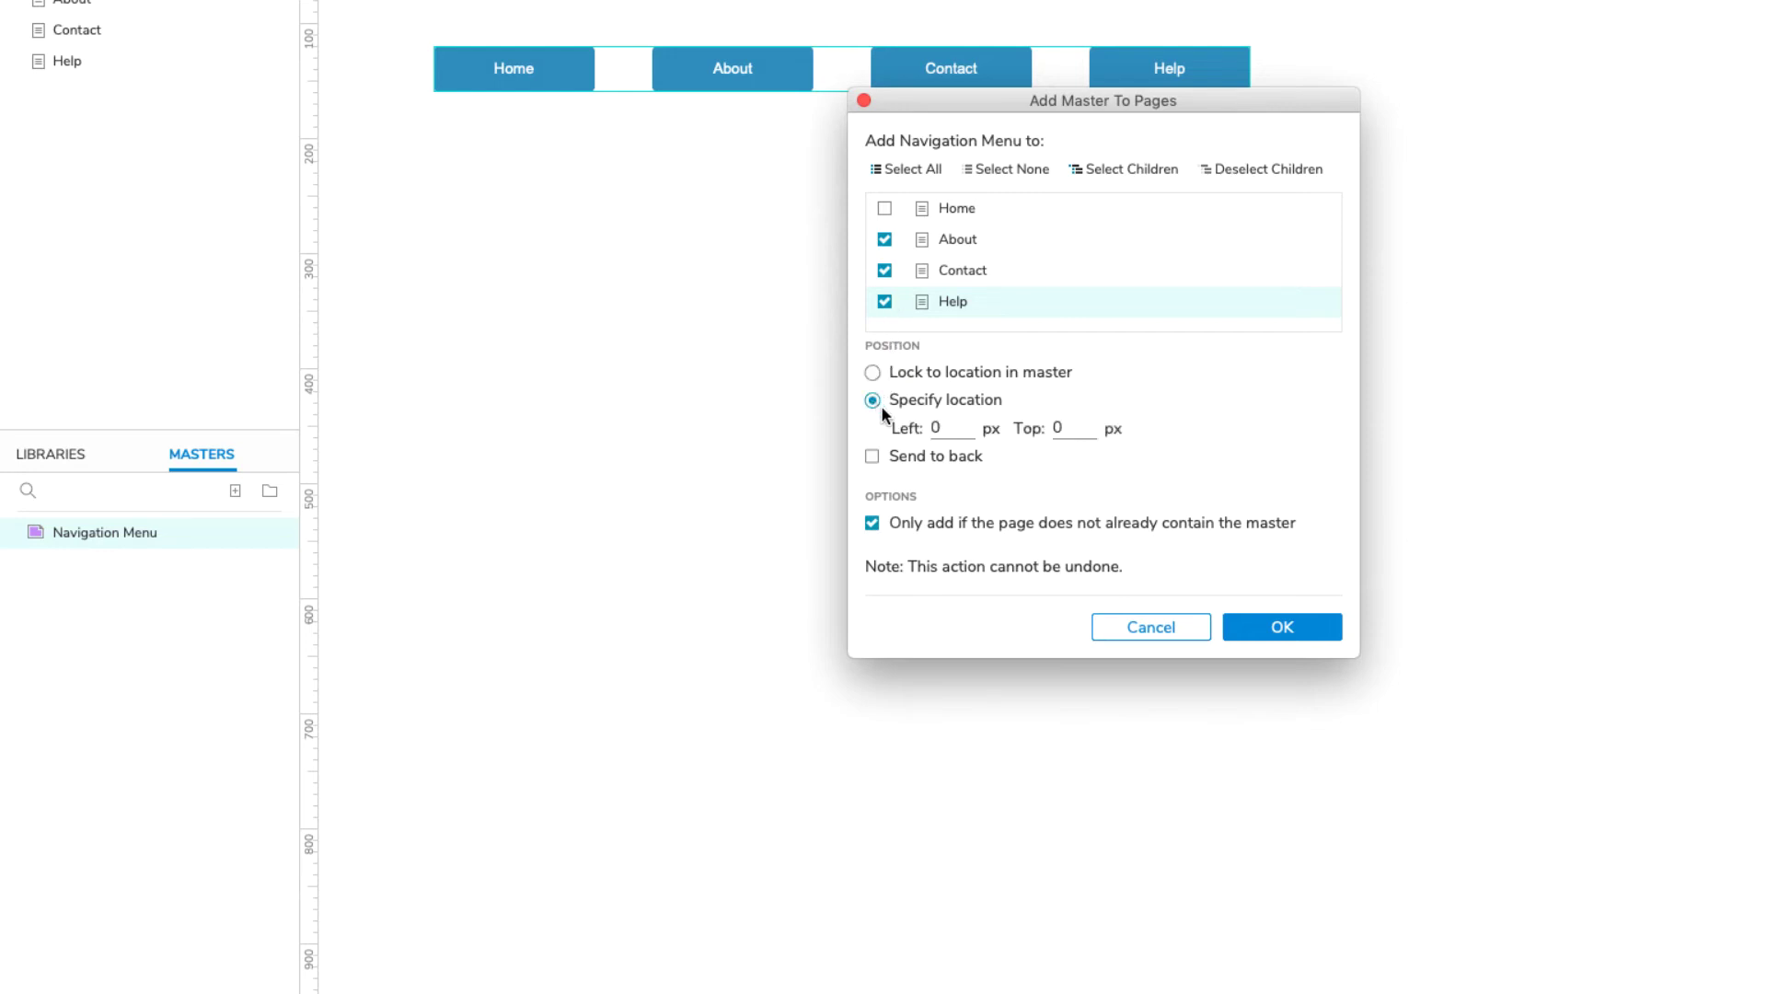
double_click(944, 429)
type("100")
key("Tab")
type("120")
left_click(1255, 627)
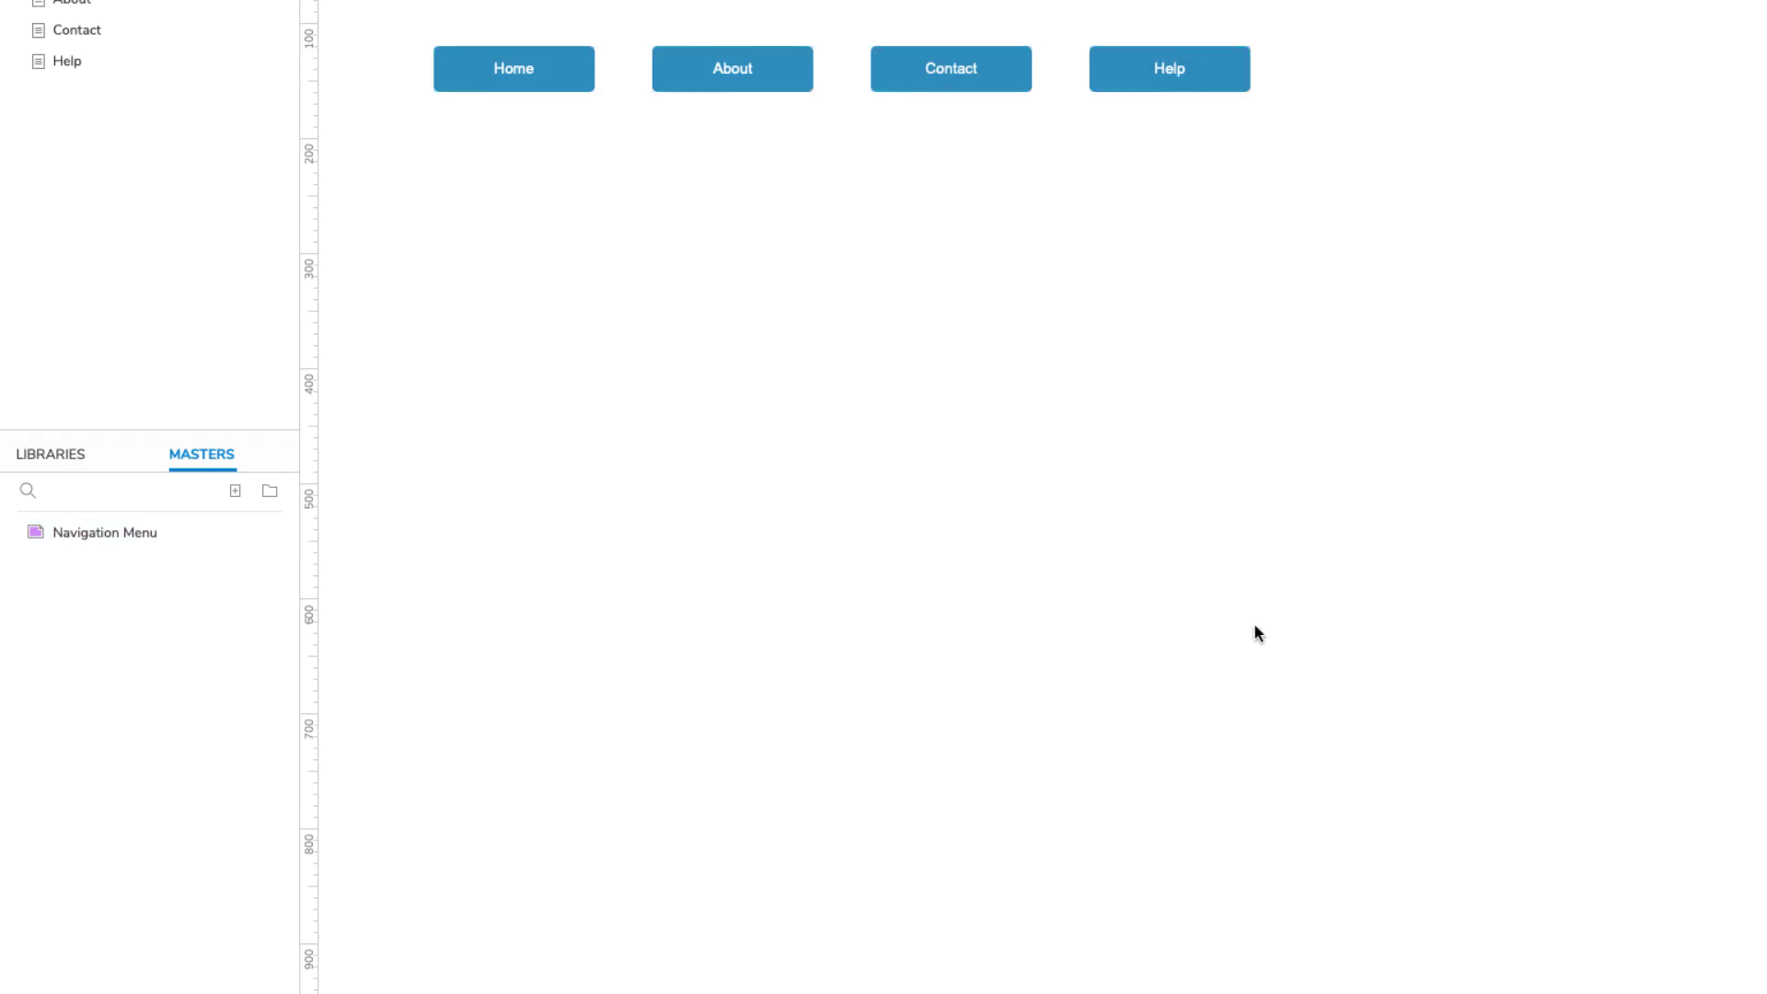
Open the About and Contact pages in tabs to check their navigation buttons
left_click(102, 4)
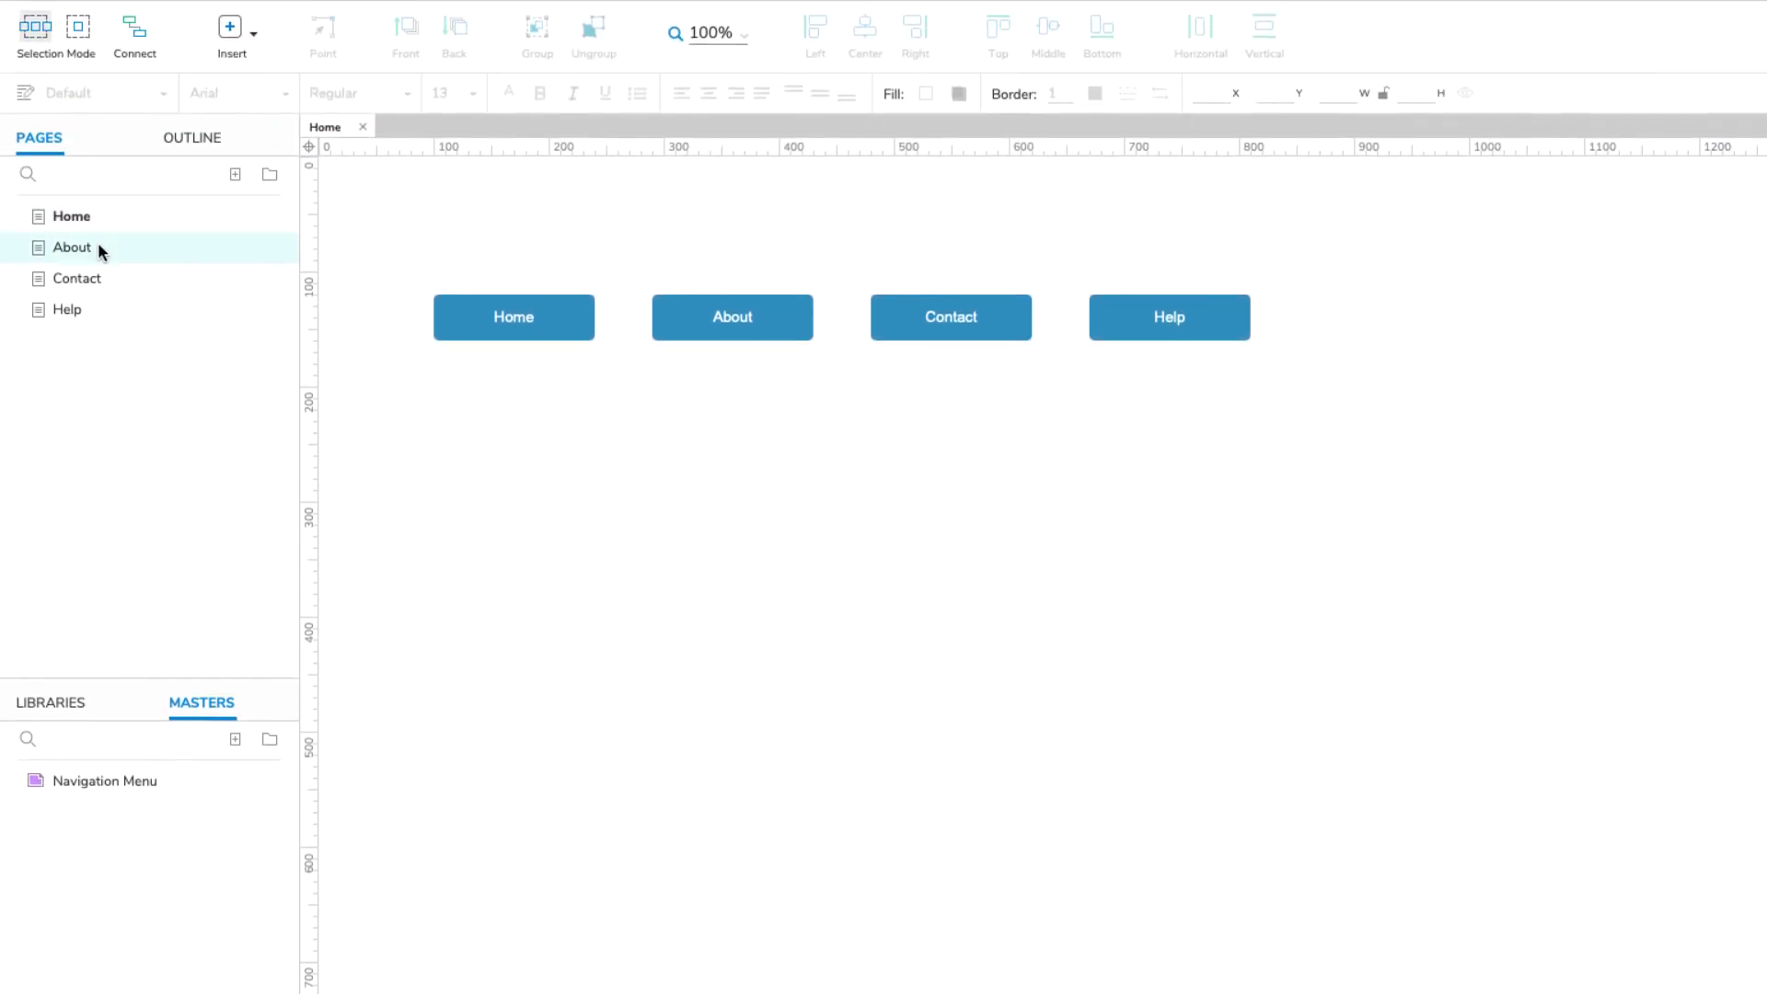
double_click(102, 251)
double_click(102, 276)
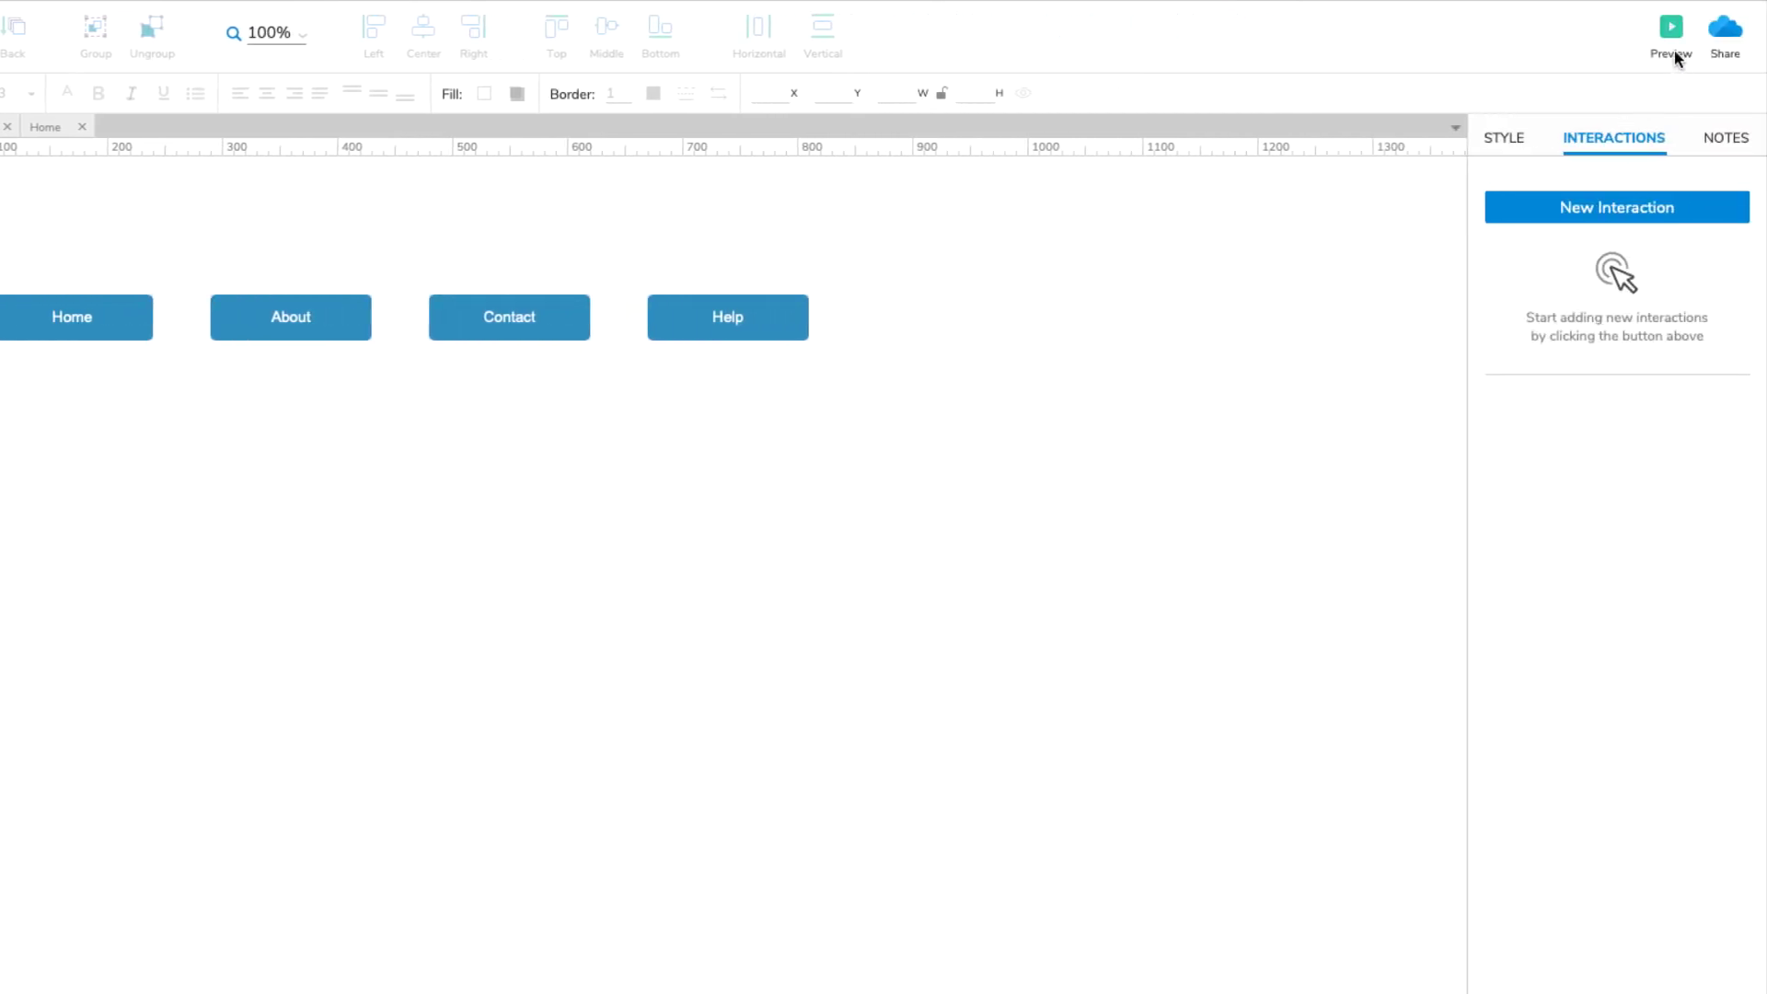
Preview the prototype in the browser and test the Help and Home button links
left_click(1674, 51)
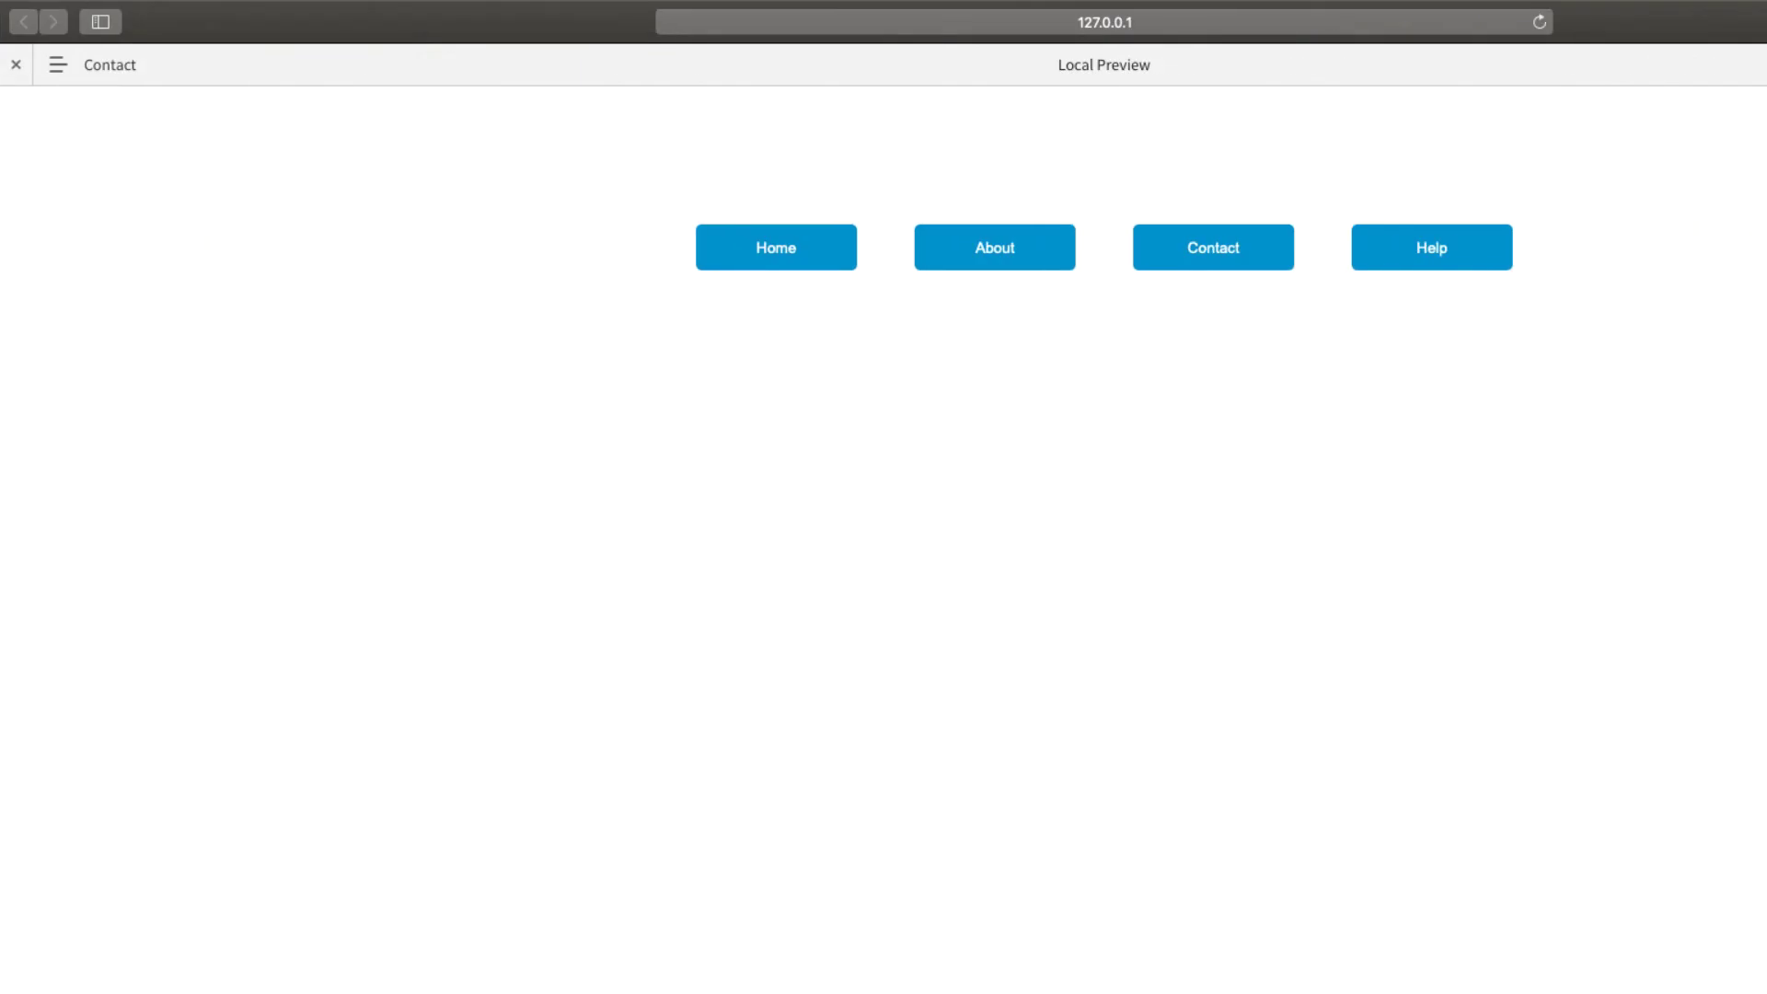
left_click(1465, 262)
left_click(751, 268)
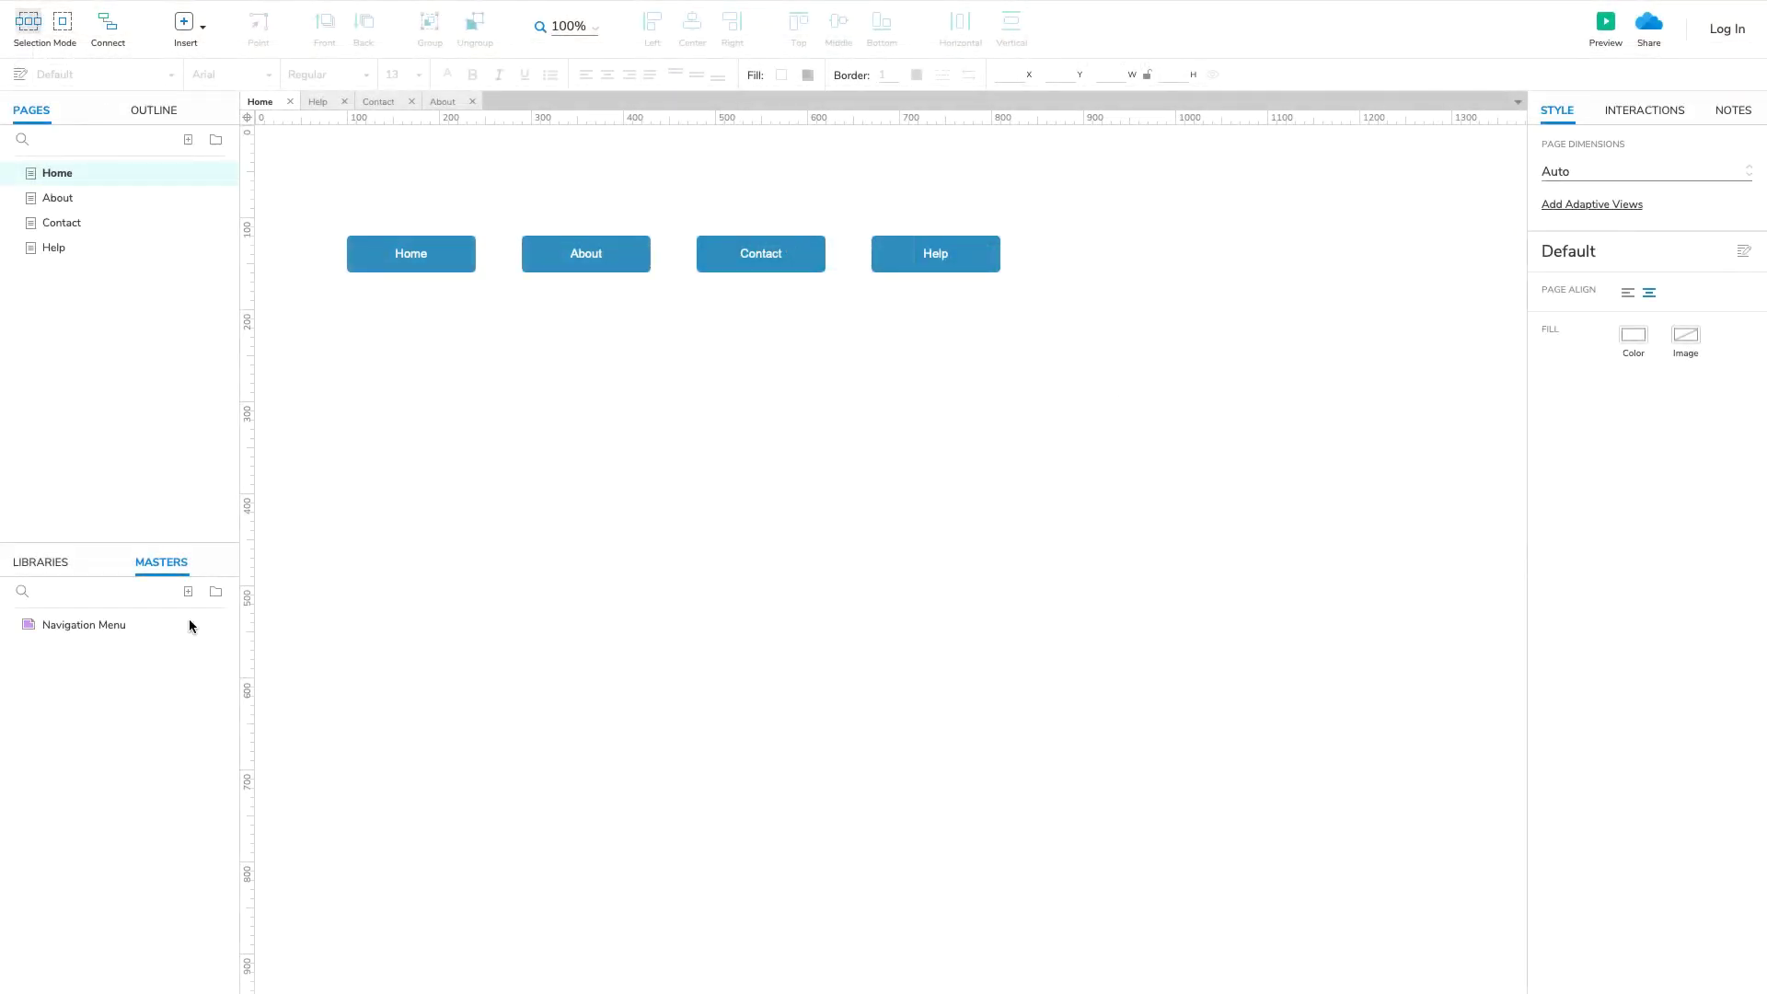
In the Navigation Menu master, wrap the four buttons in a dynamic panel and pin it to the browser
double_click(168, 622)
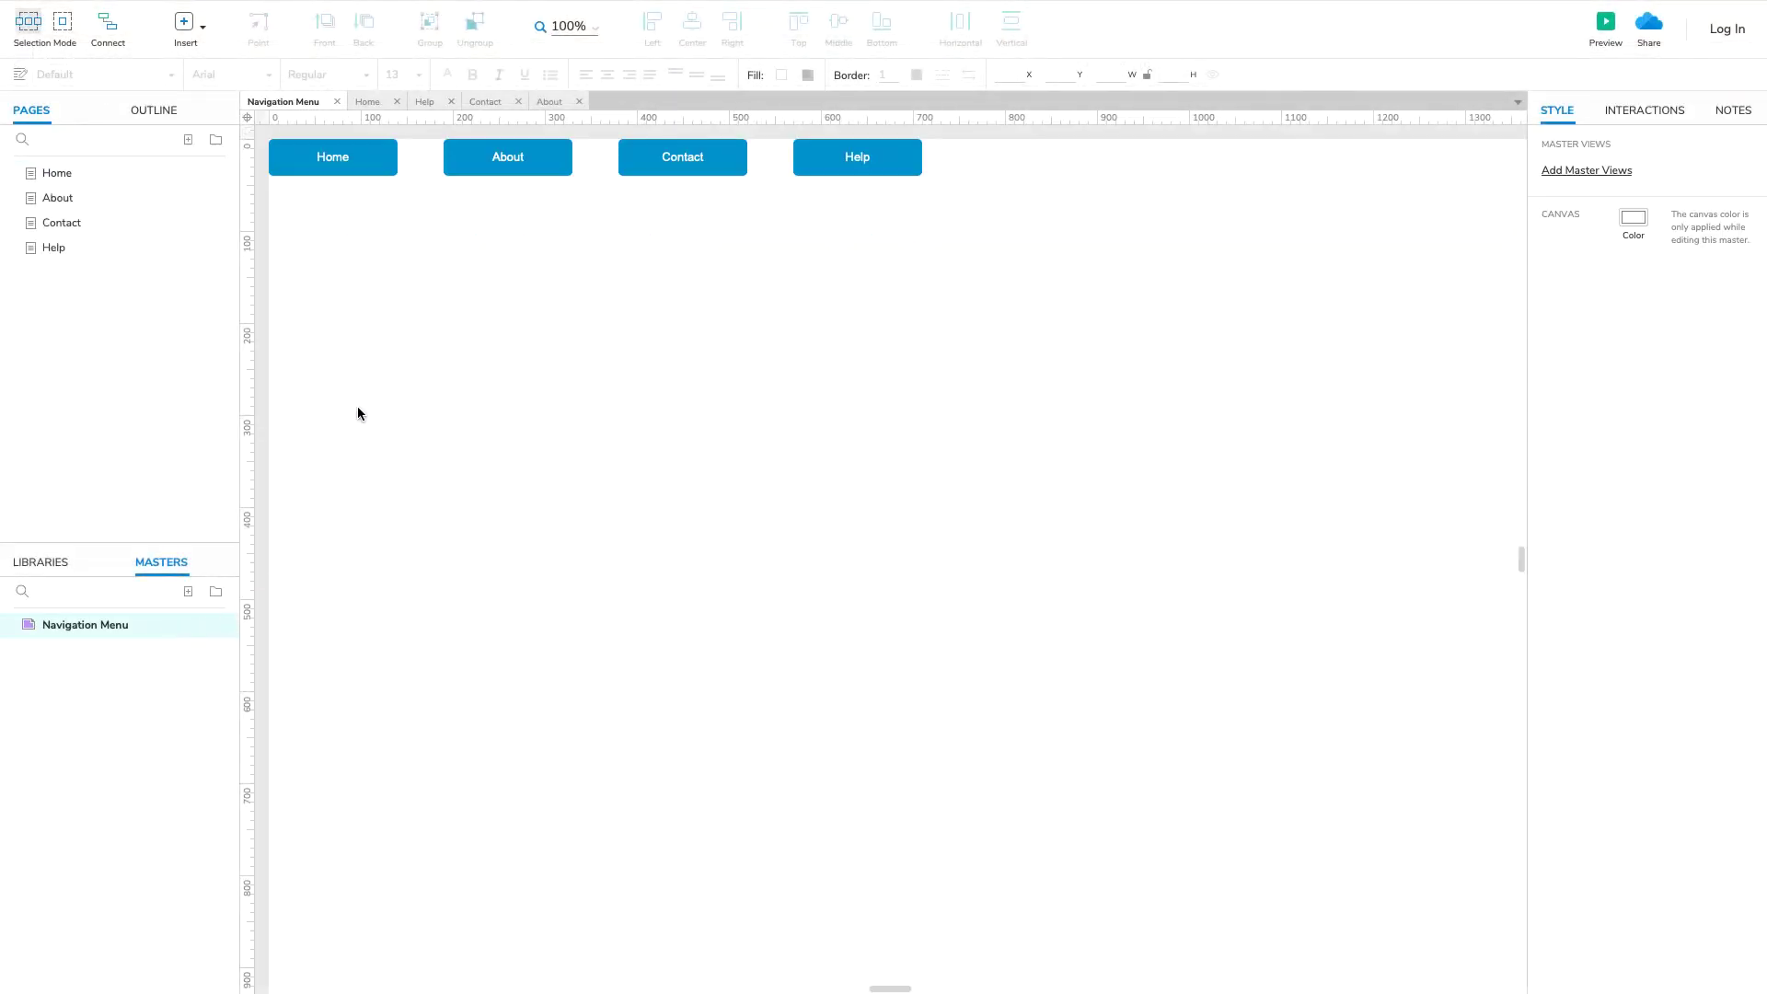
left_click_drag(368, 219, 836, 167)
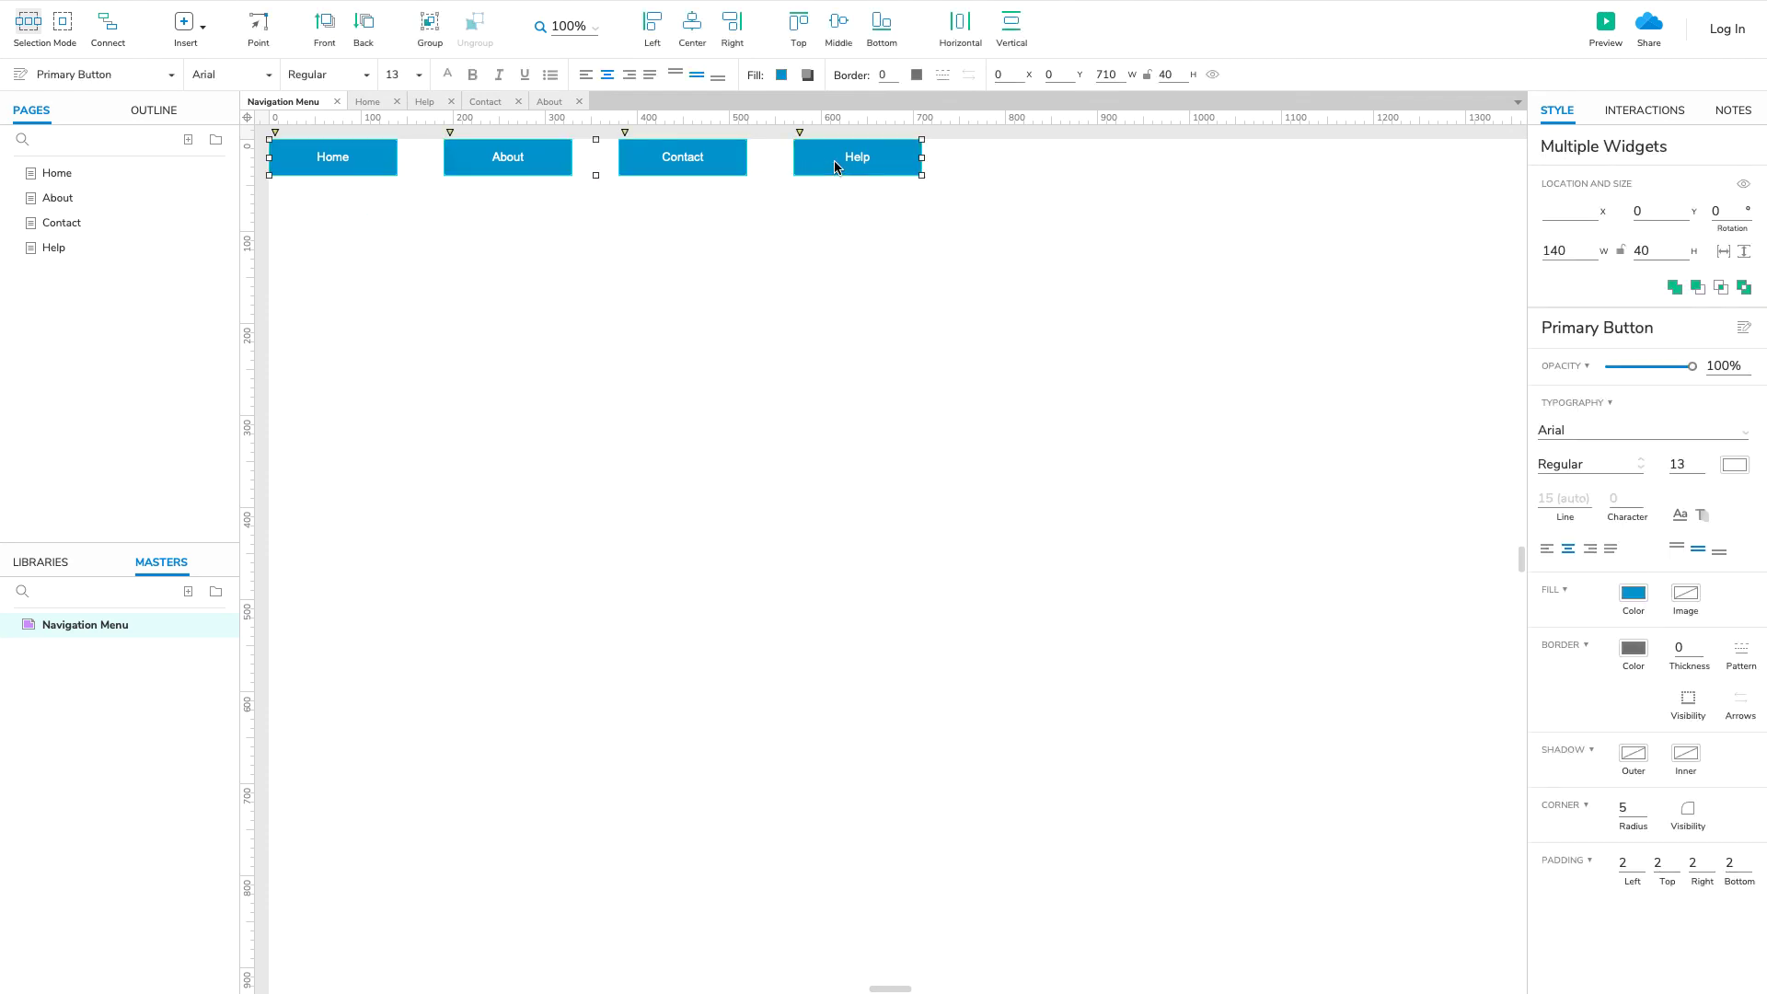
right_click(837, 166)
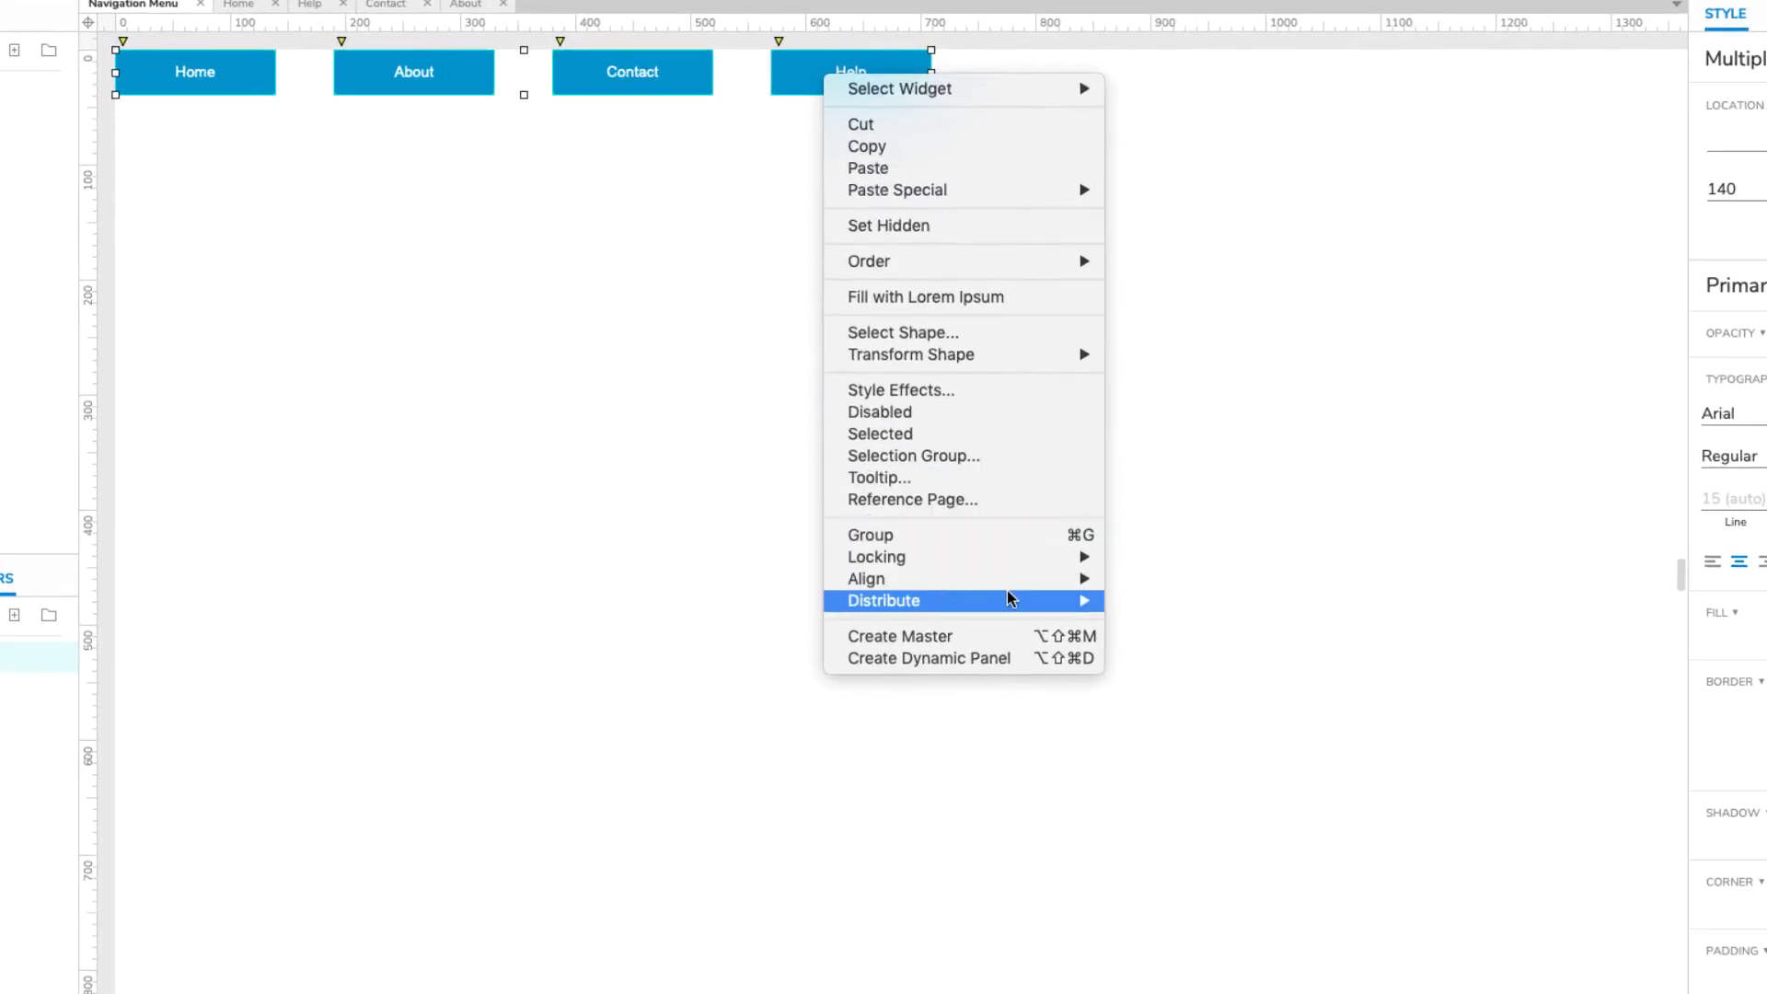
left_click(1025, 660)
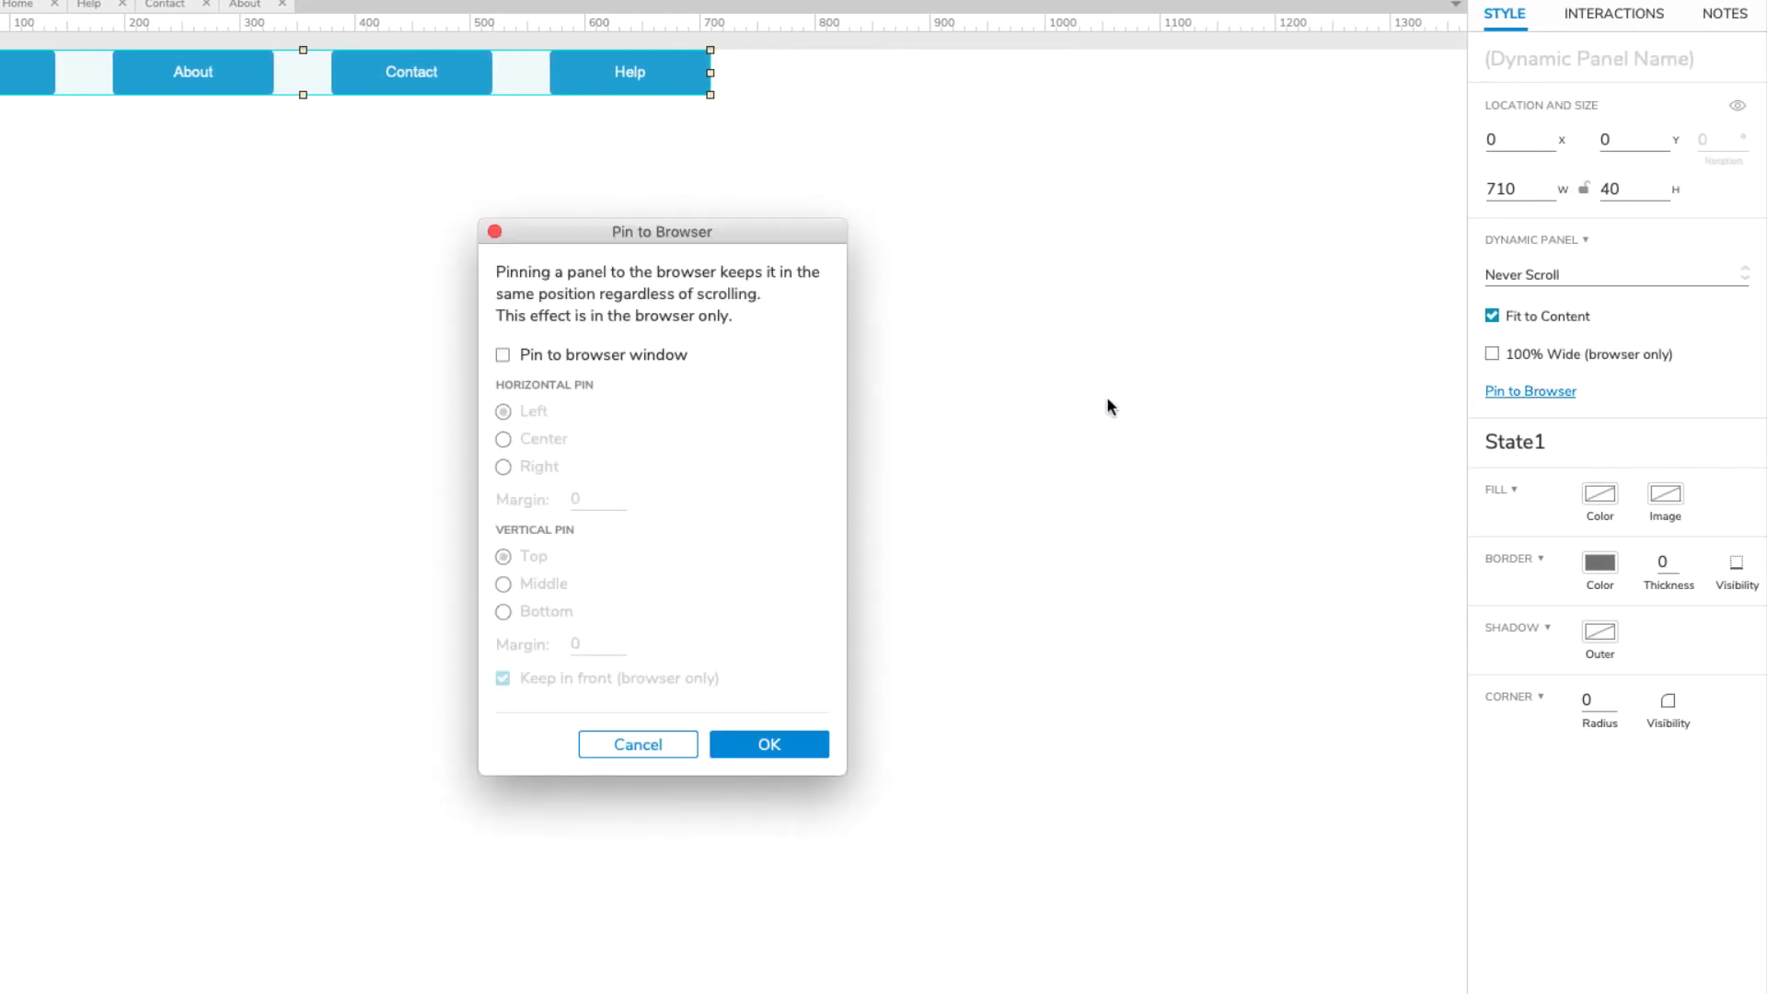
left_click(502, 355)
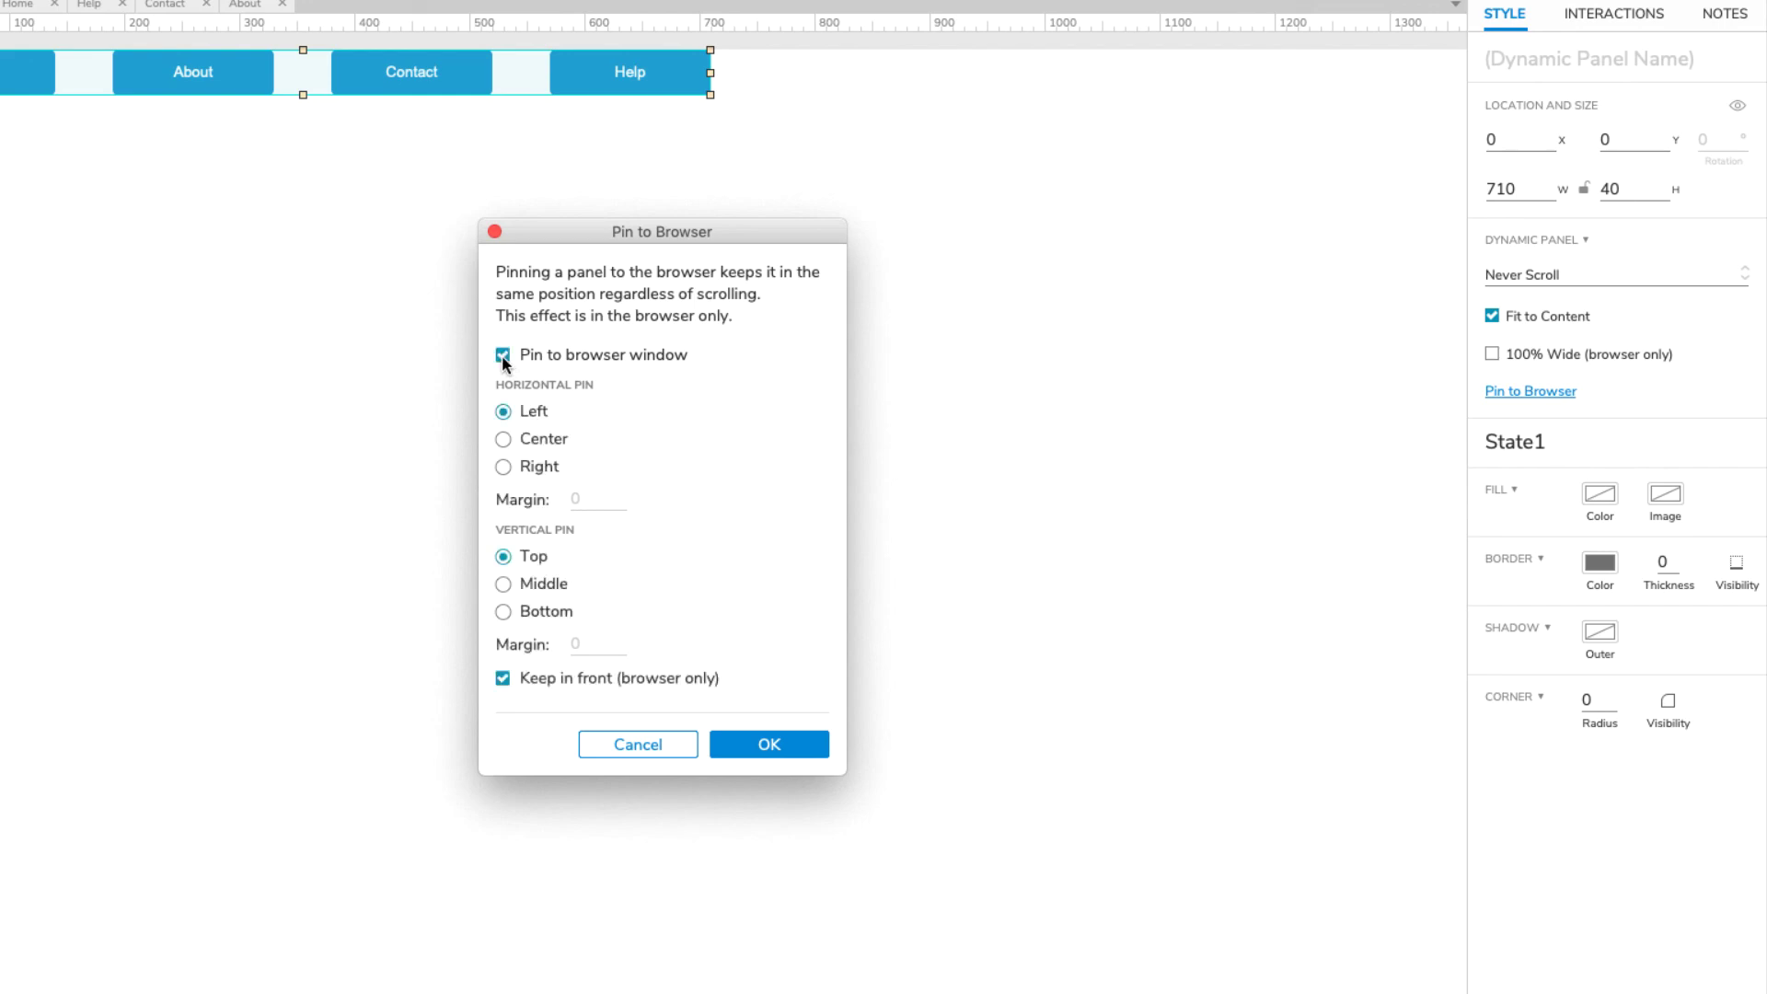
left_click(738, 742)
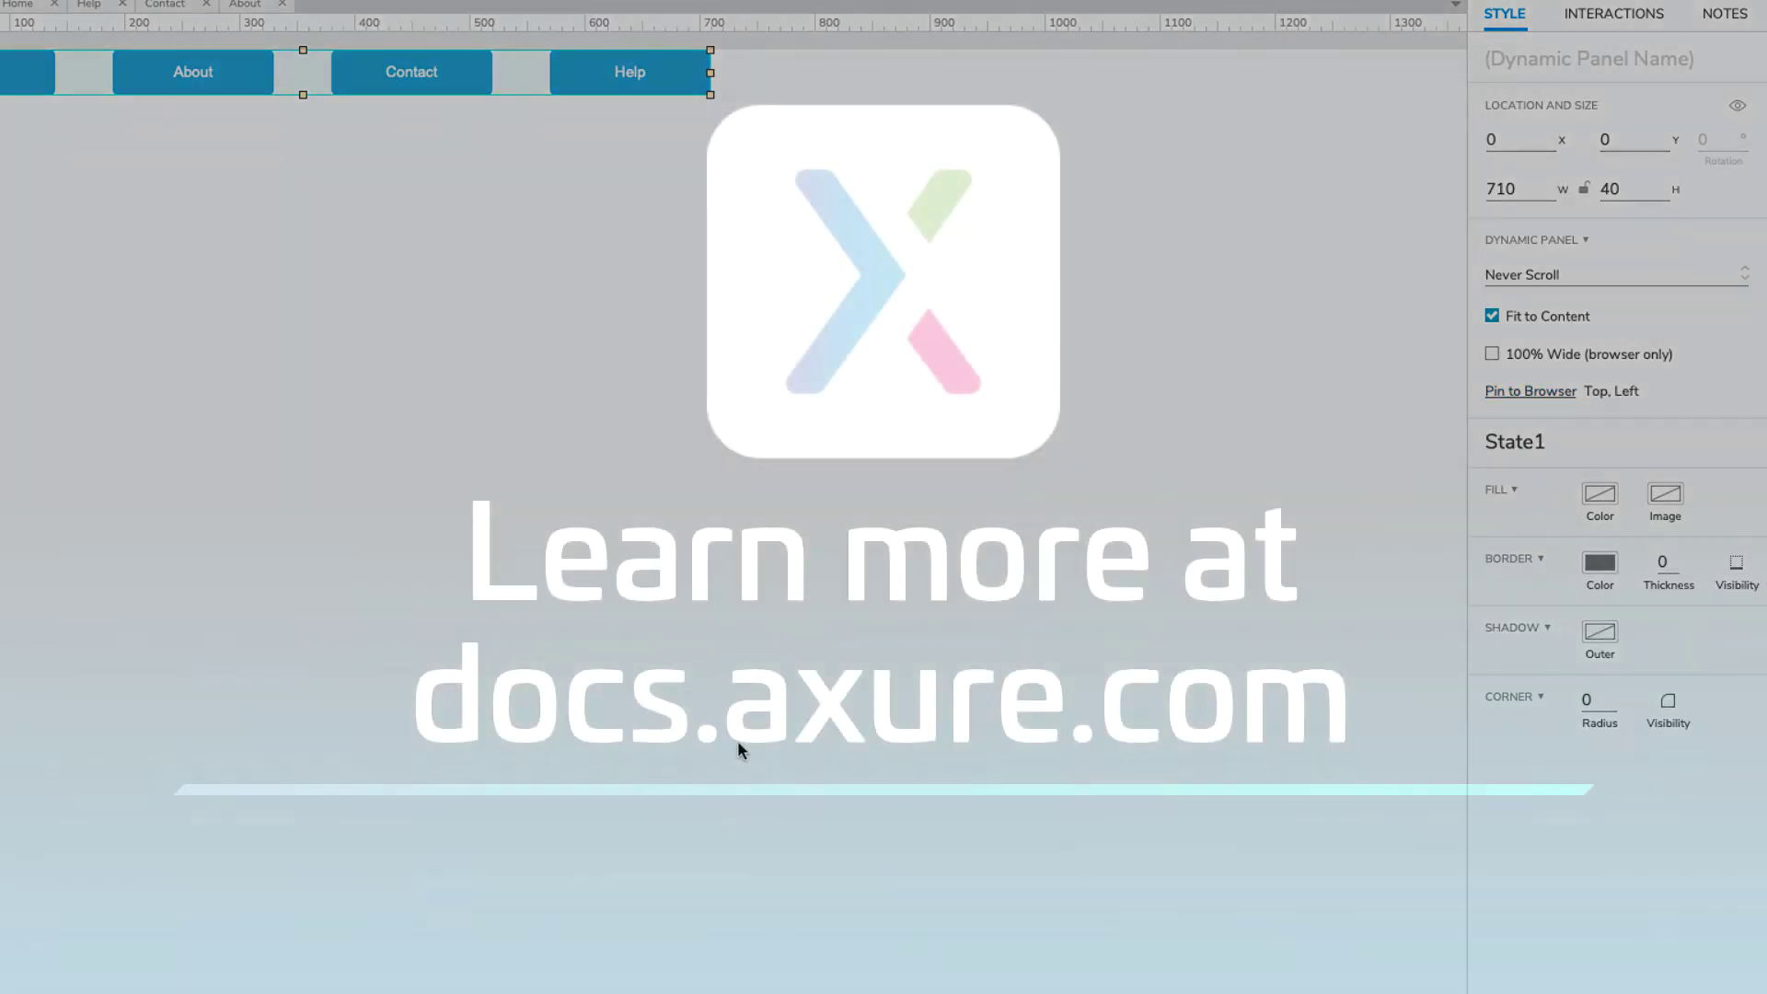